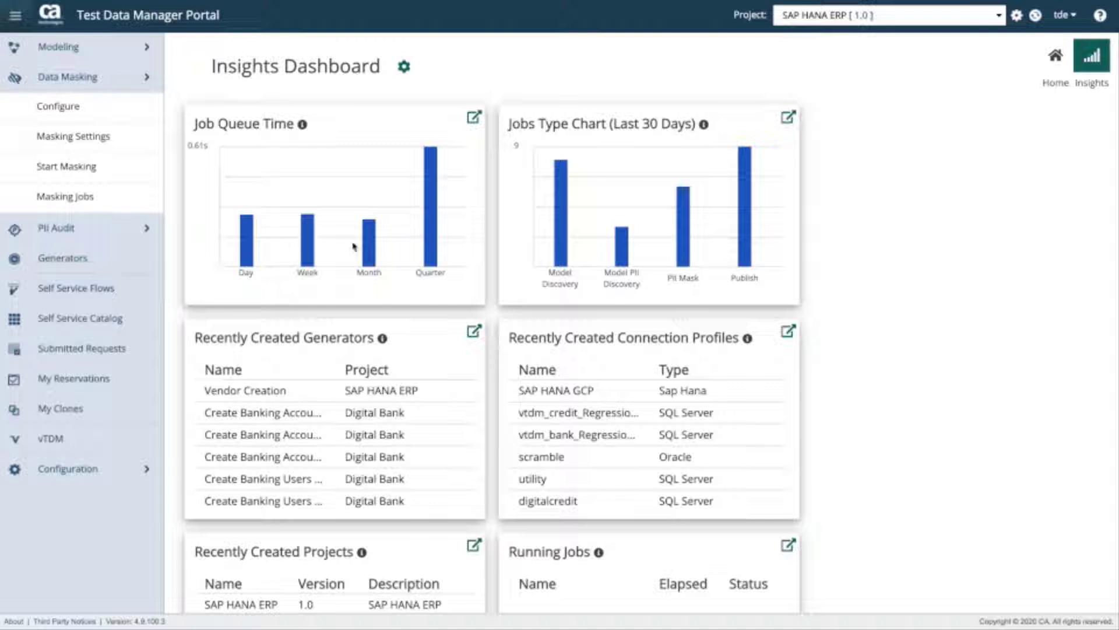
# Step: Open the data masking configuration and look at the table listing before returning to the listing by tag
pyautogui.click(86, 77)
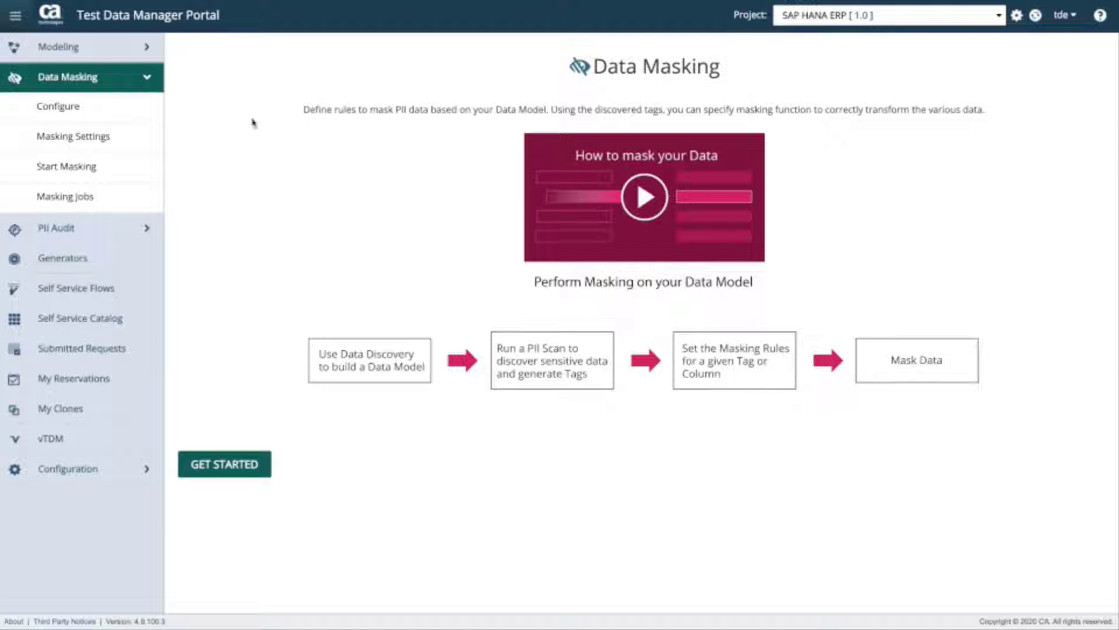
pyautogui.click(258, 446)
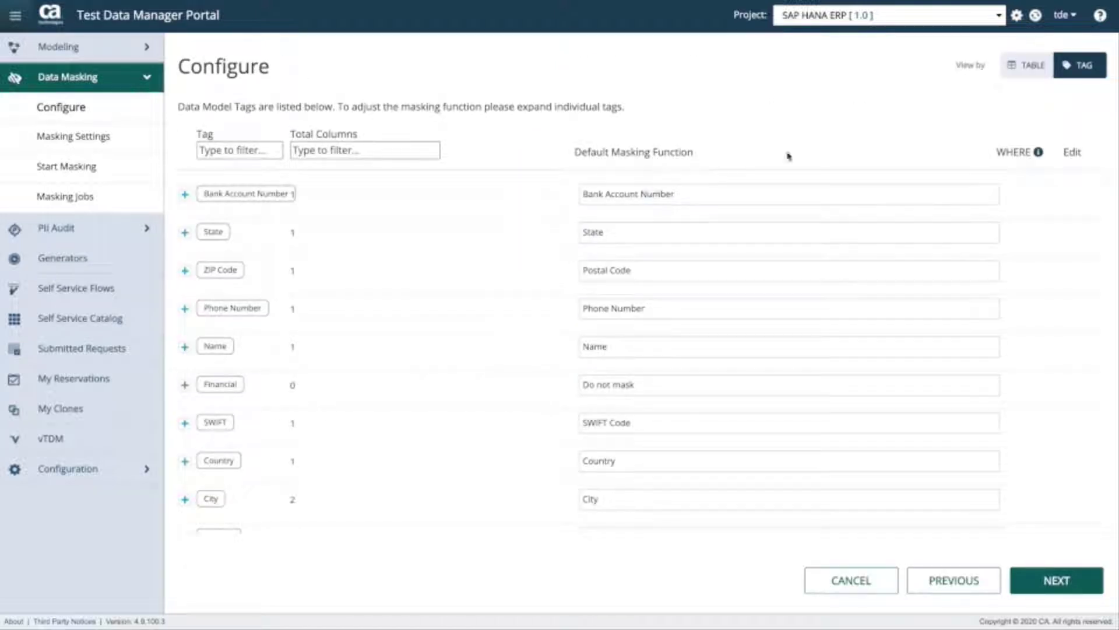
pyautogui.click(1022, 71)
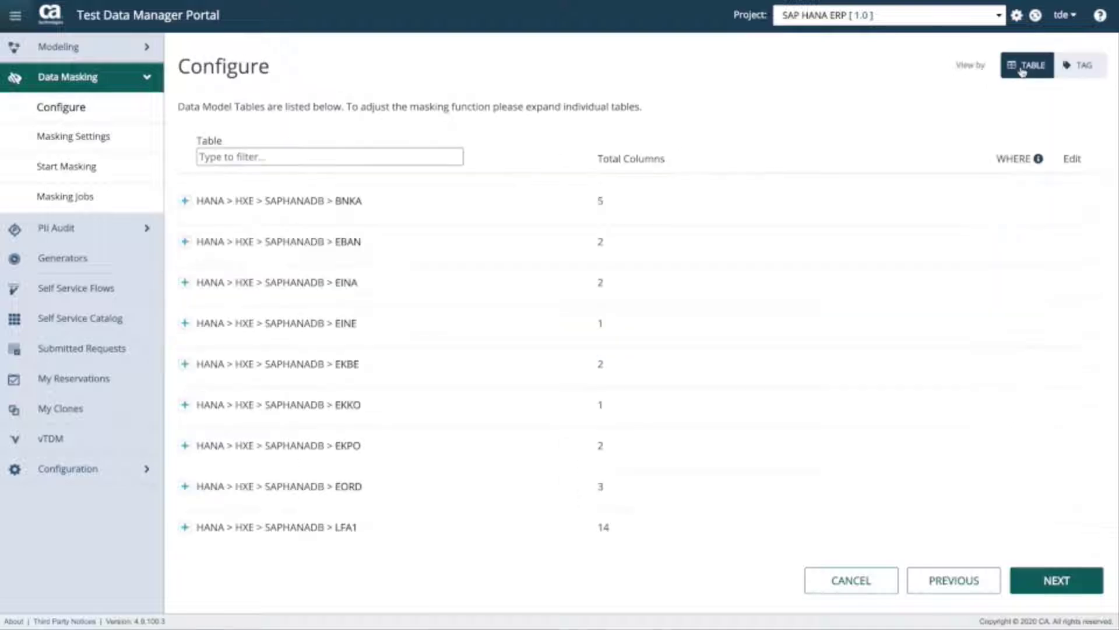
pyautogui.click(1077, 70)
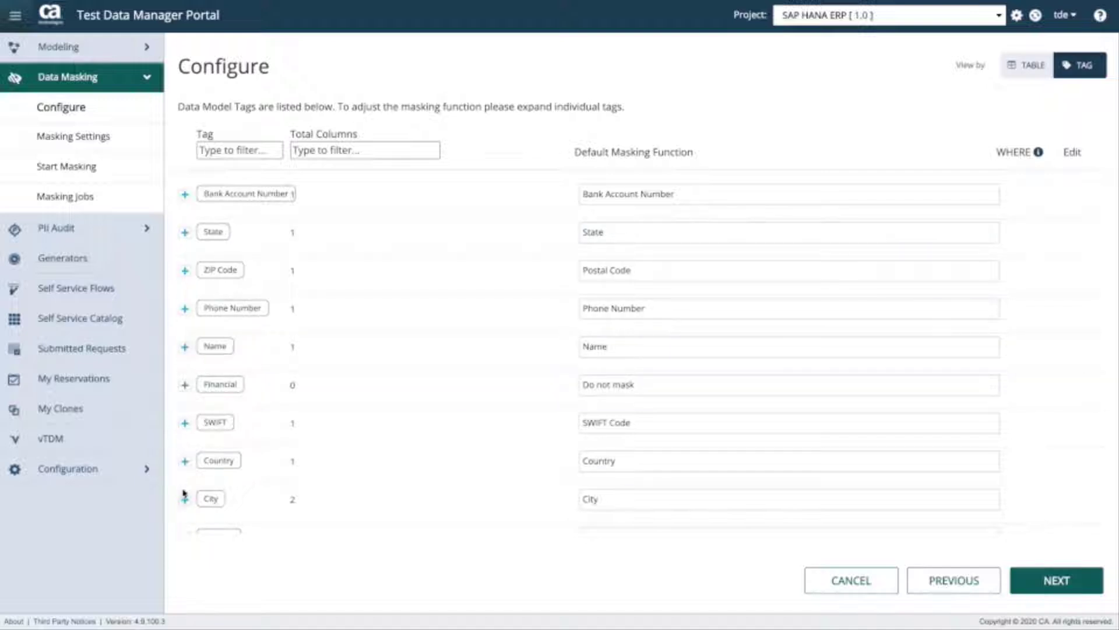
# Step: Inspect the masking function group of the EBAN MATNR column under the Material Number tag, including the list of available functions
pyautogui.scroll(-2, 183, 494)
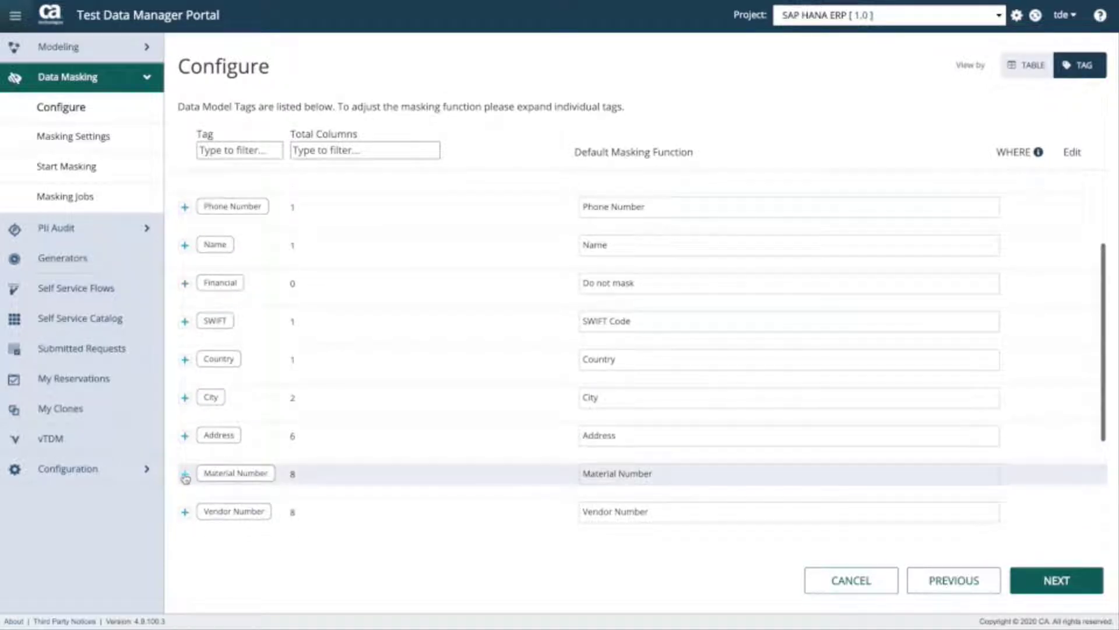
pyautogui.click(185, 474)
pyautogui.scroll(-4, 270, 479)
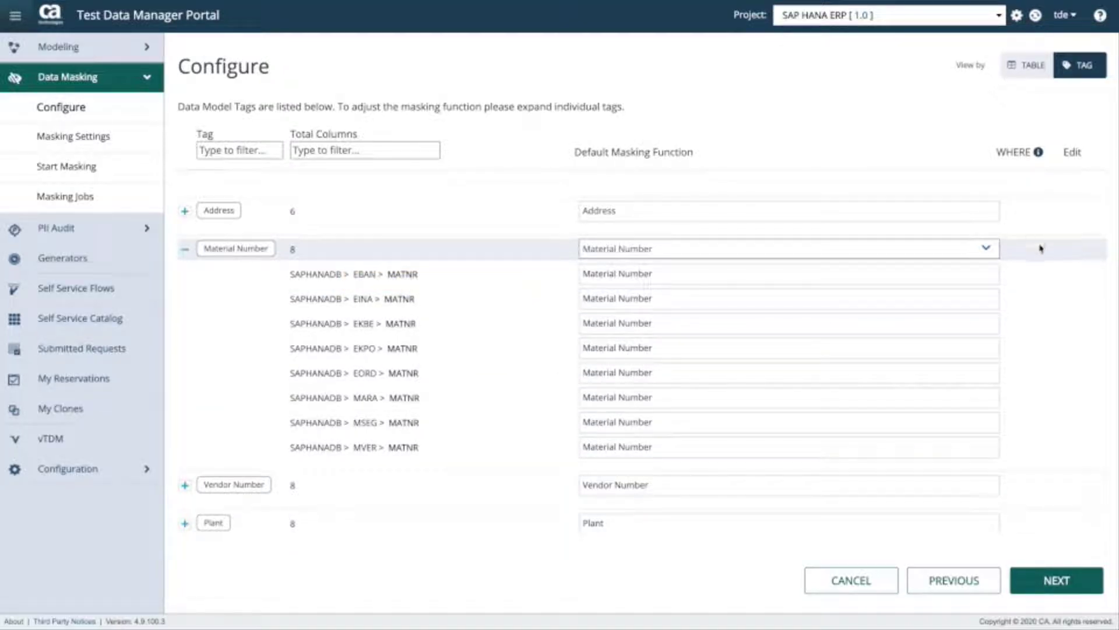
pyautogui.moveTo(1032, 274)
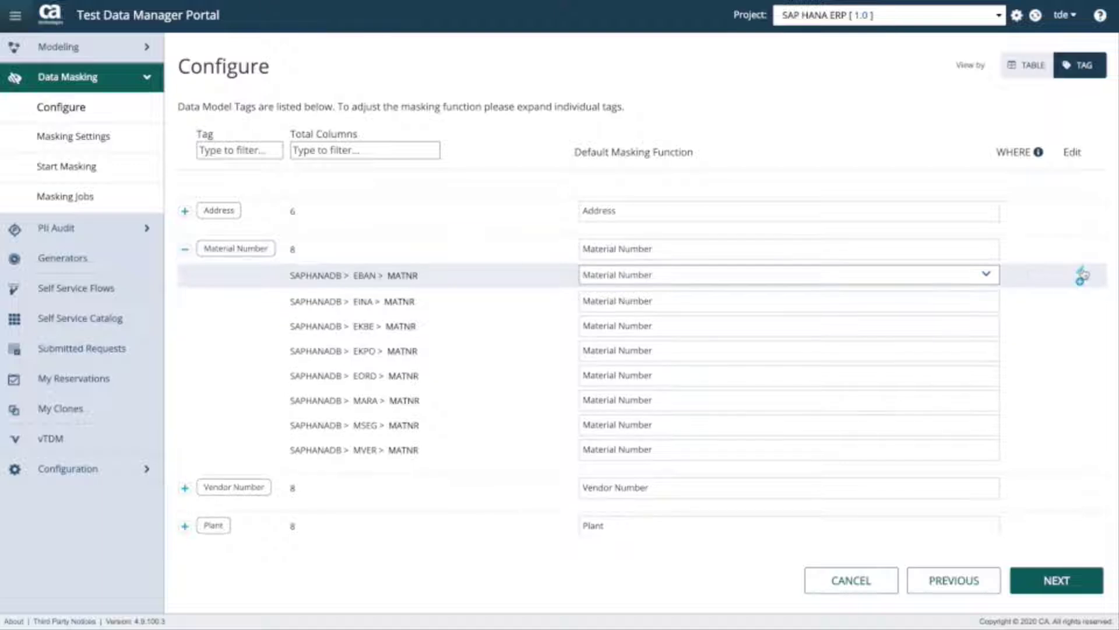
pyautogui.click(1083, 274)
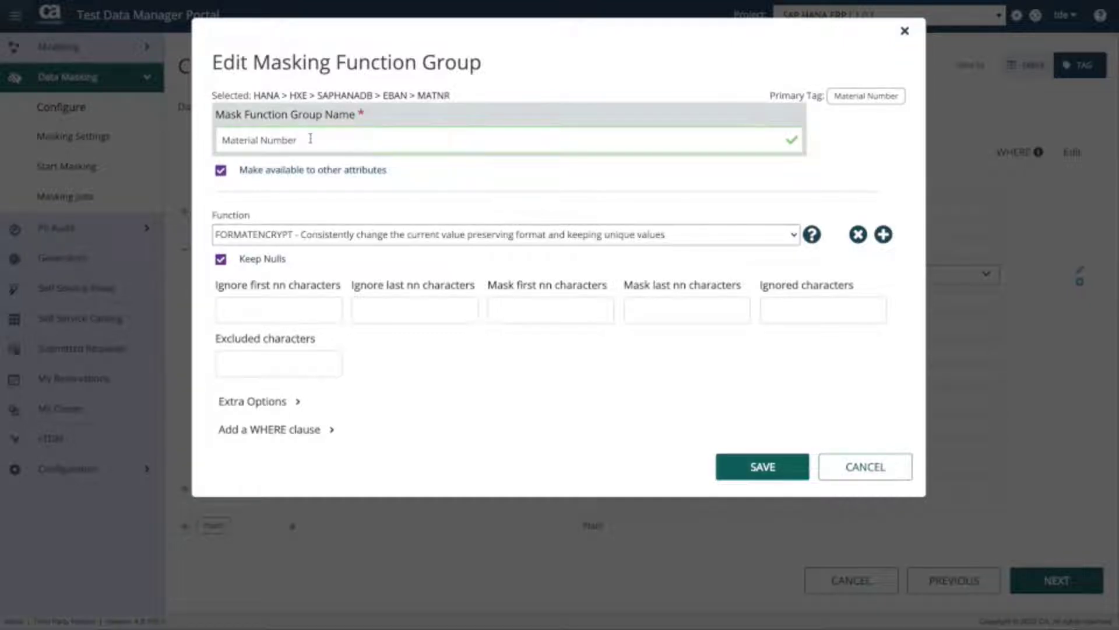
pyautogui.click(691, 242)
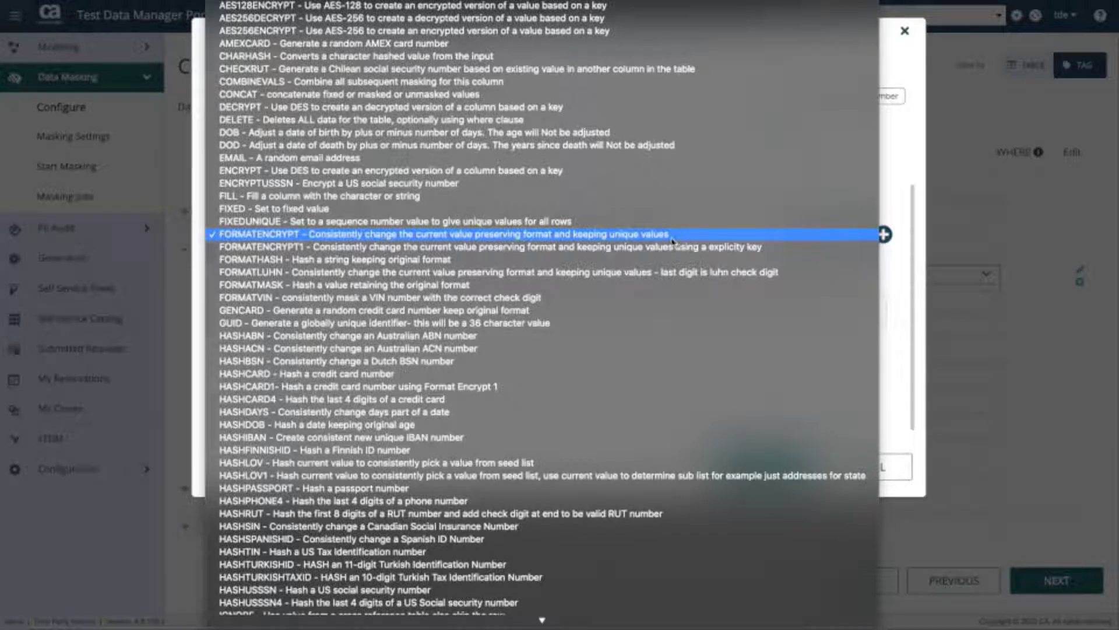
pyautogui.click(664, 235)
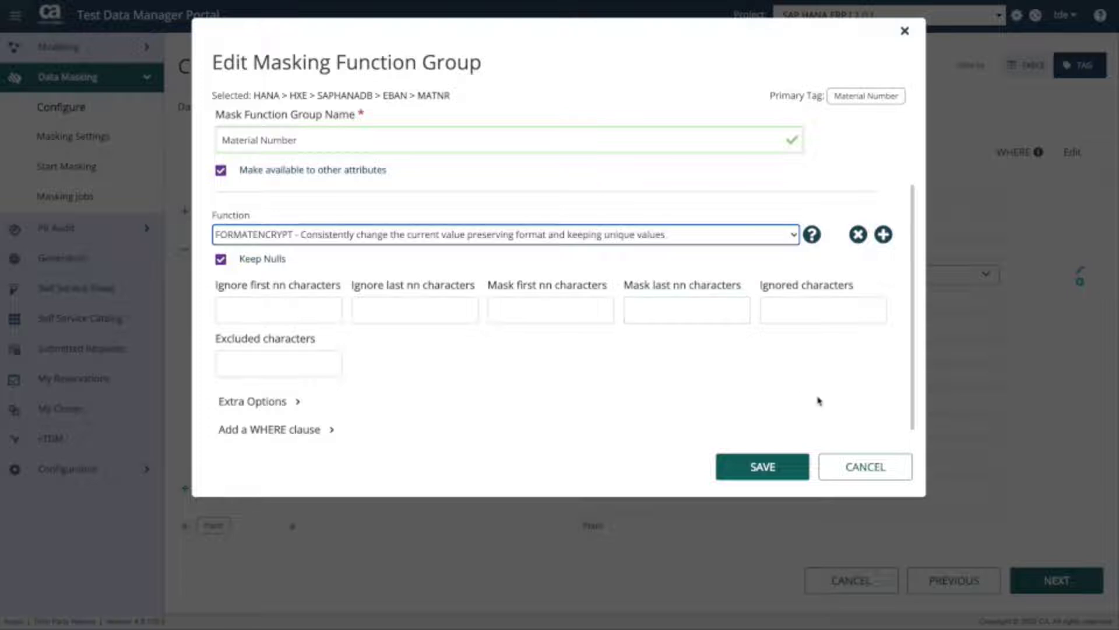
pyautogui.click(873, 473)
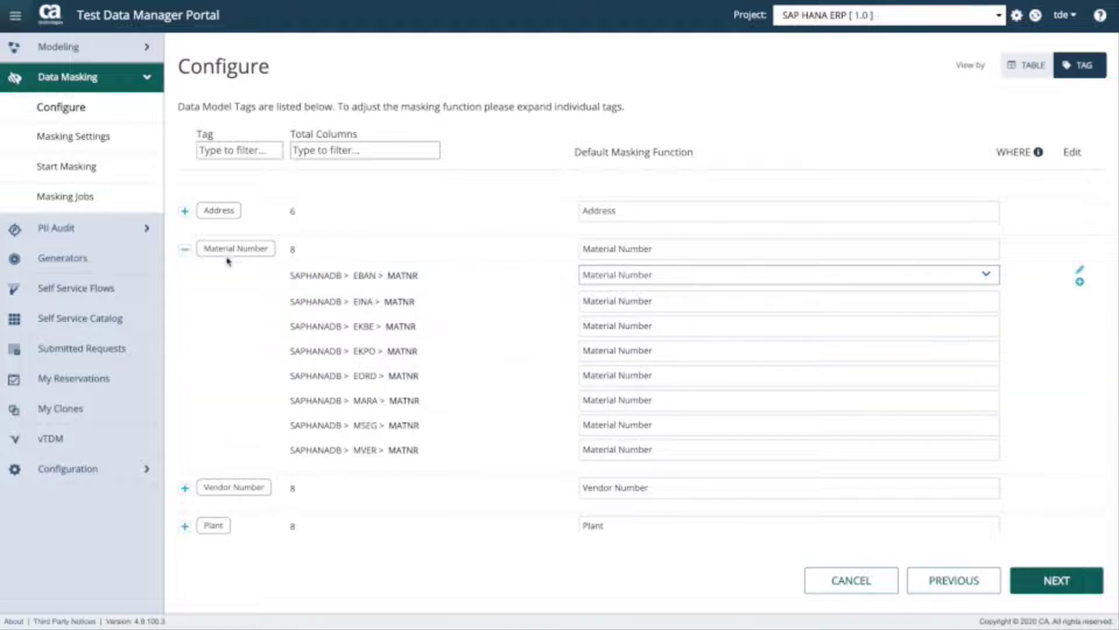
pyautogui.click(184, 249)
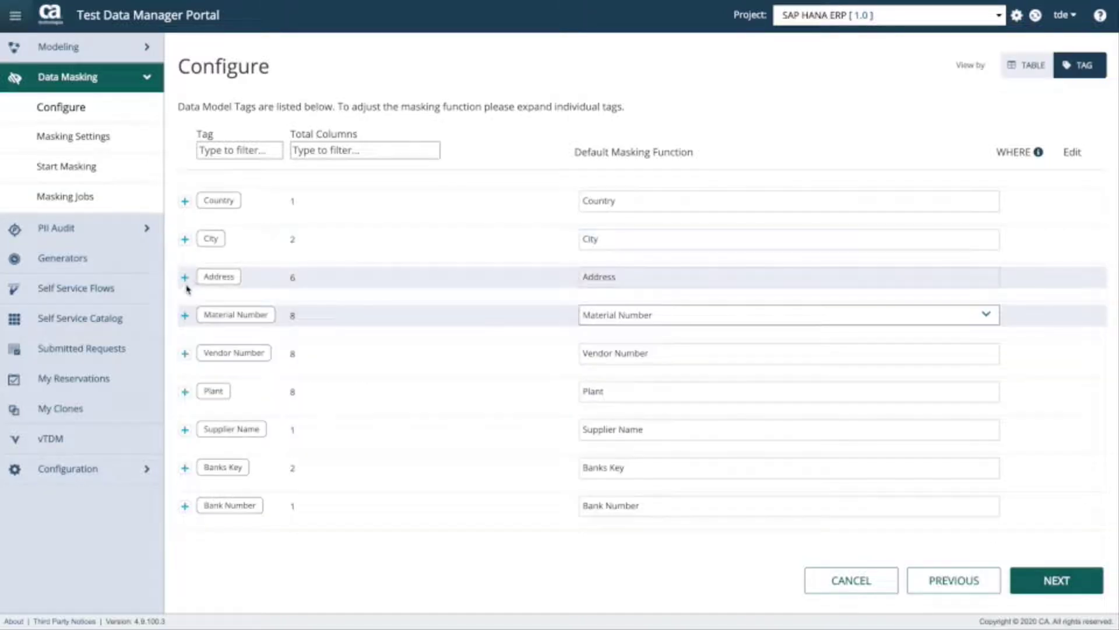
# Step: Inspect the masking function and seed list used for the BNKA STRAS column under the Address tag
pyautogui.click(185, 278)
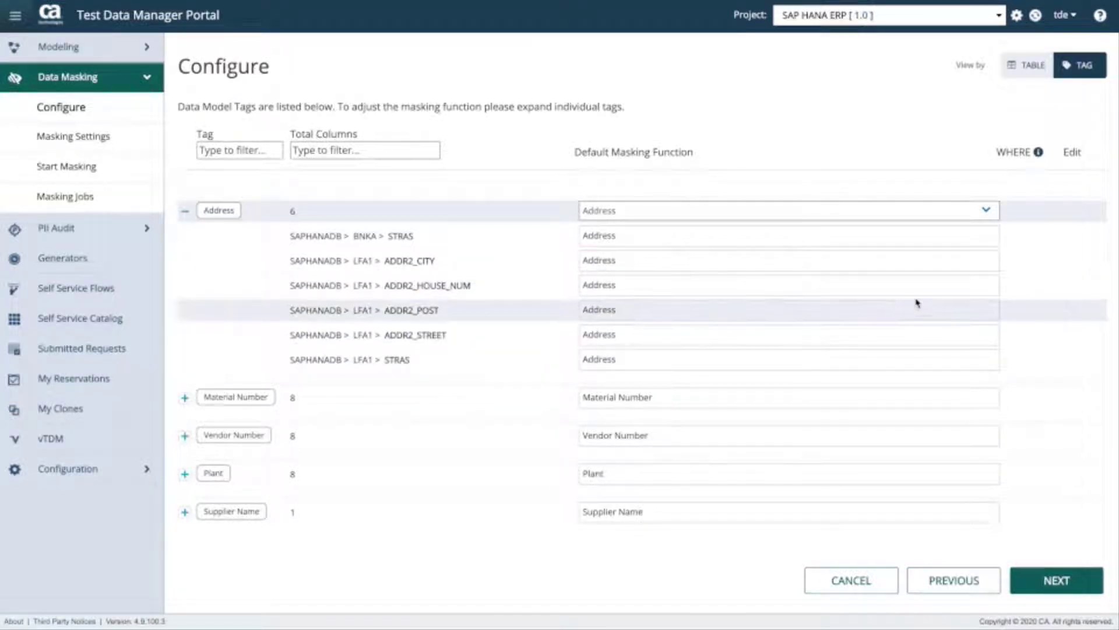
pyautogui.moveTo(1030, 242)
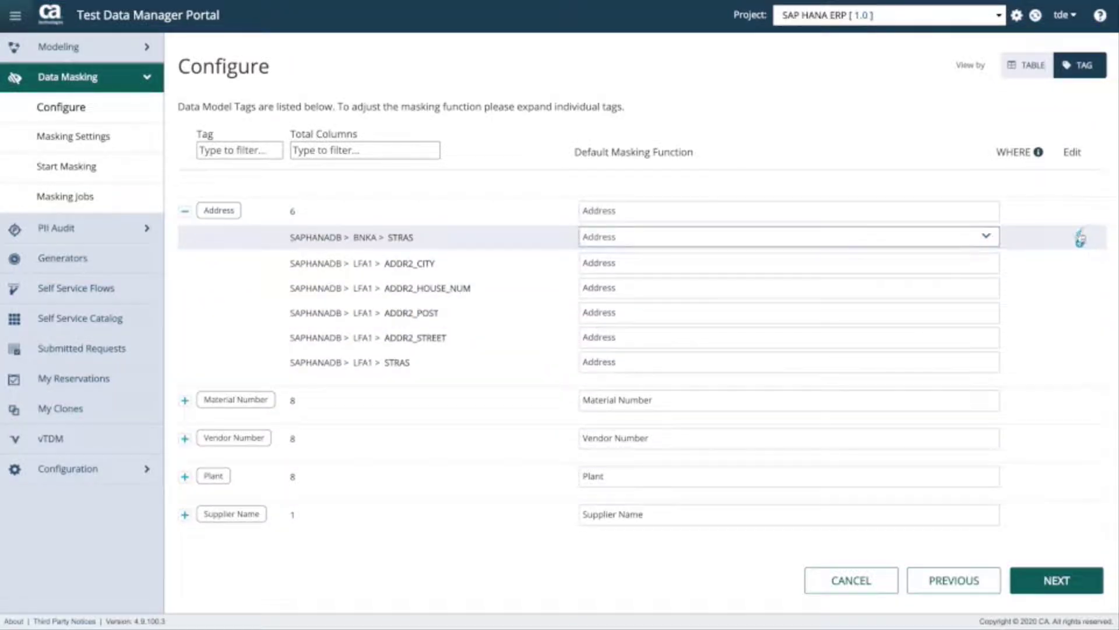
pyautogui.click(1080, 238)
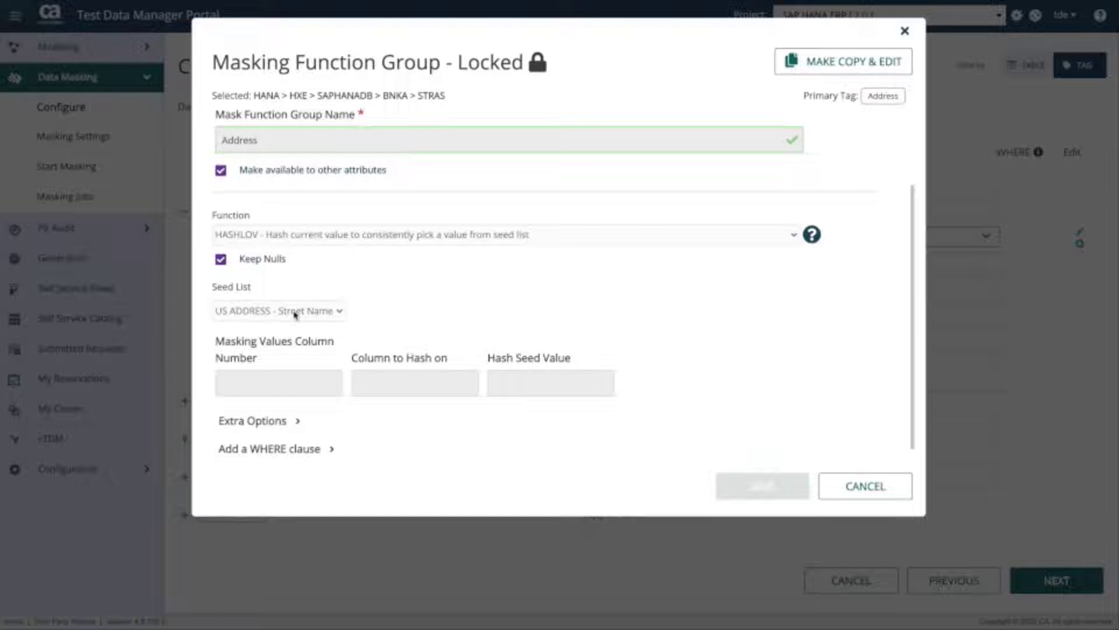
pyautogui.click(865, 486)
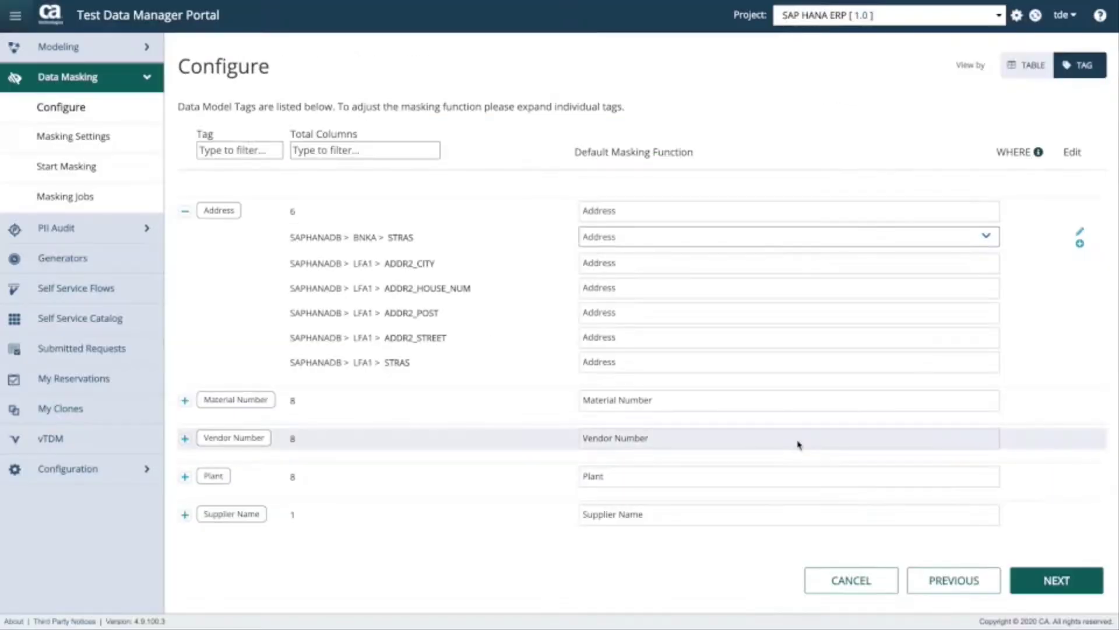
pyautogui.click(186, 212)
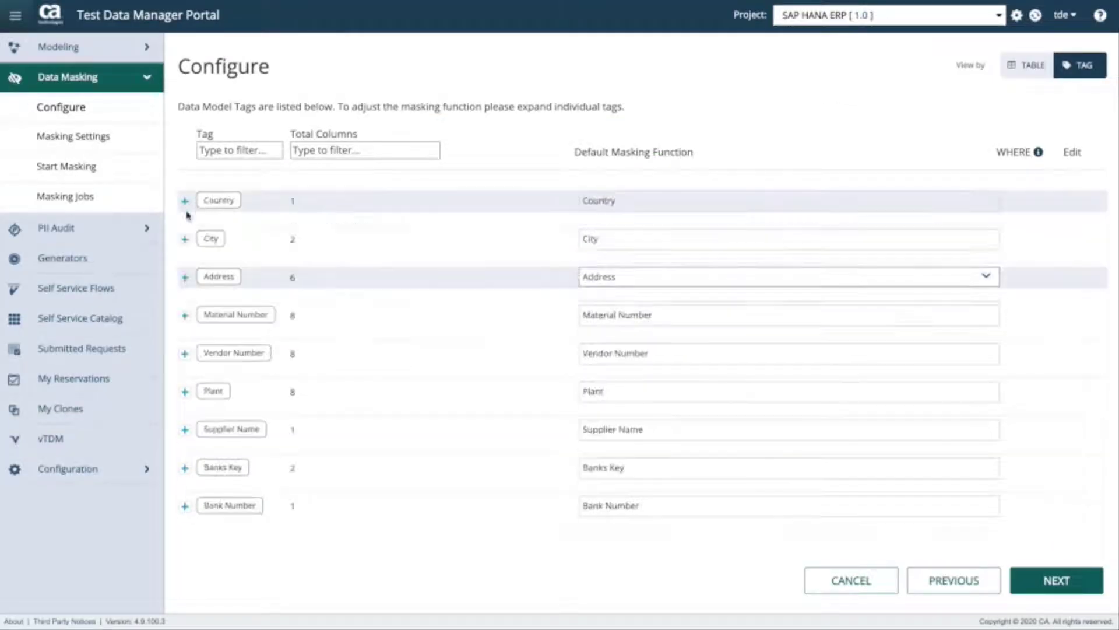
# Step: Inspect the masking function group of the EBAN WERKS column under the Plant tag
pyautogui.click(186, 392)
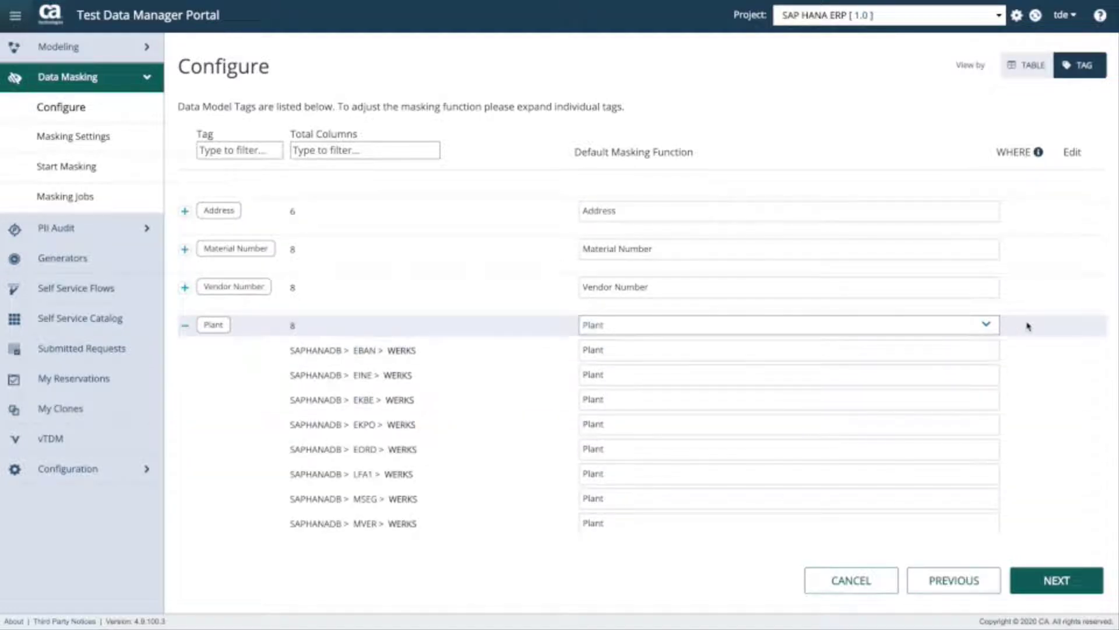
pyautogui.click(1080, 346)
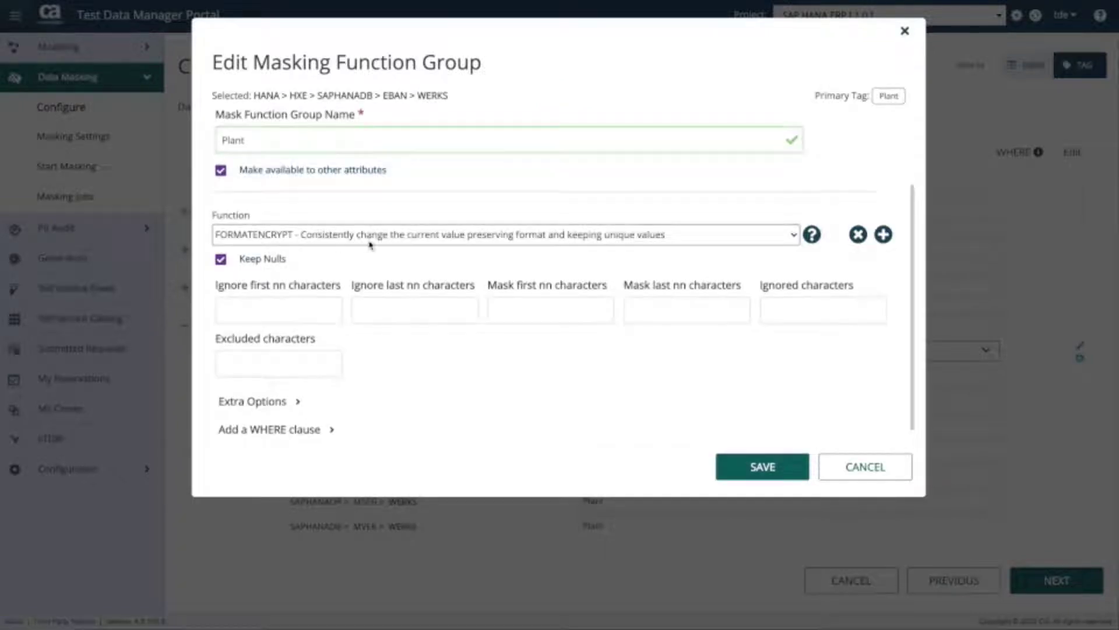
pyautogui.click(887, 466)
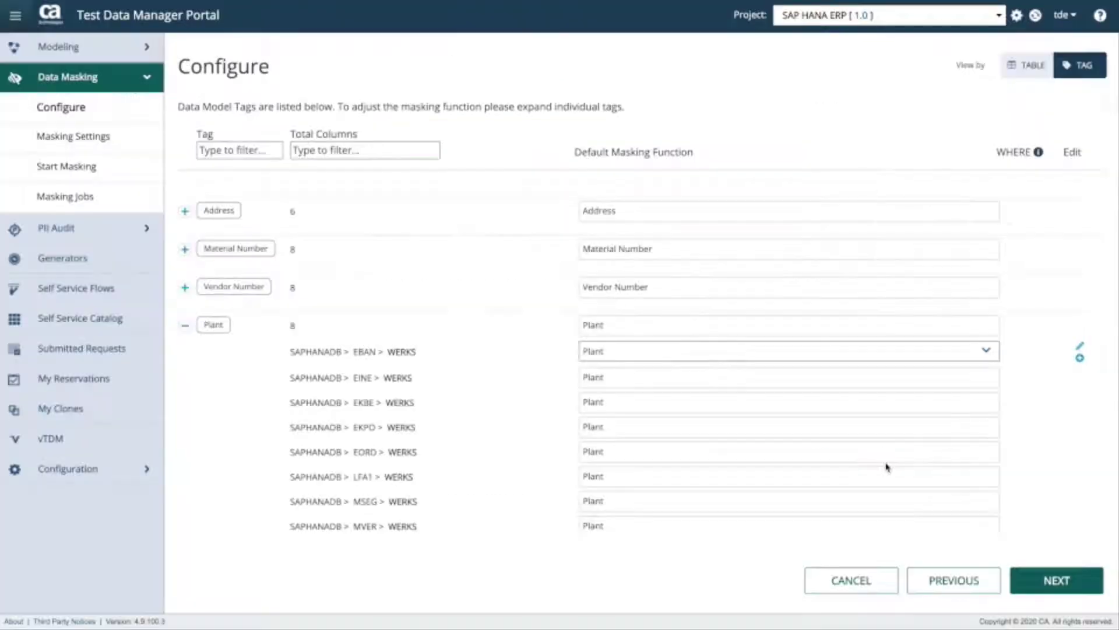
pyautogui.click(185, 326)
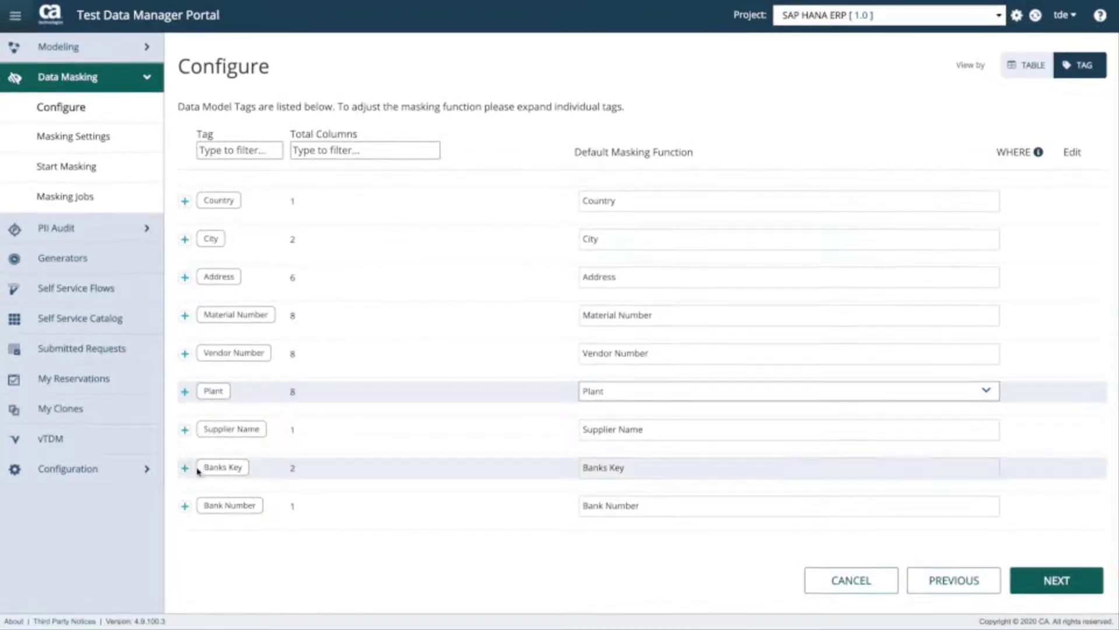
# Step: Inspect the masking function and seed list used for the BNKA SWIFT column under the SWIFT tag
pyautogui.scroll(5, 190, 505)
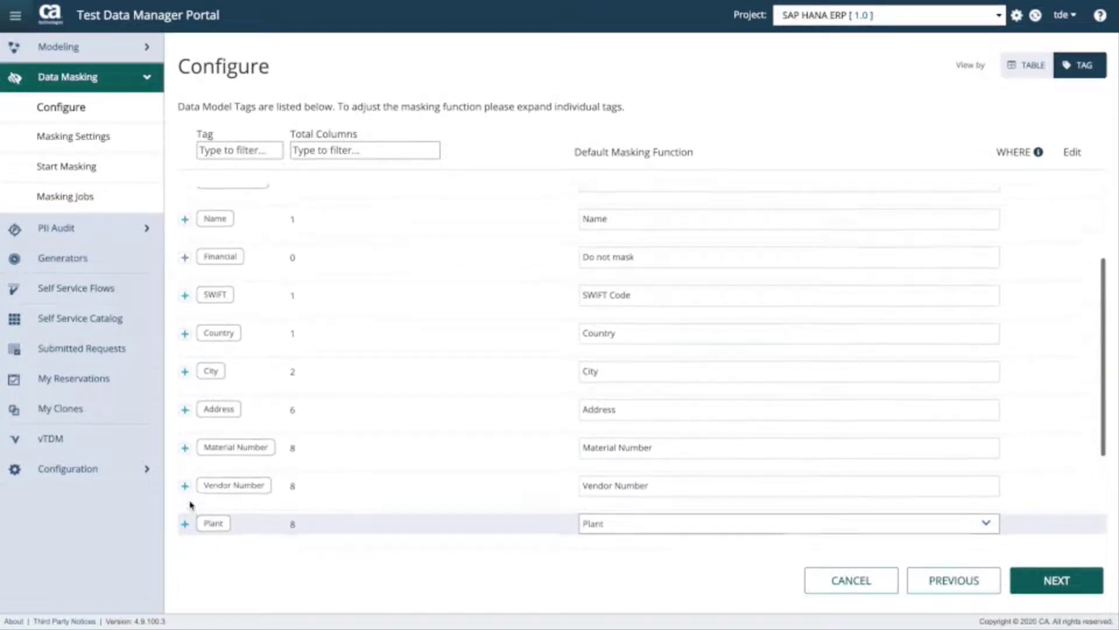
pyautogui.click(185, 355)
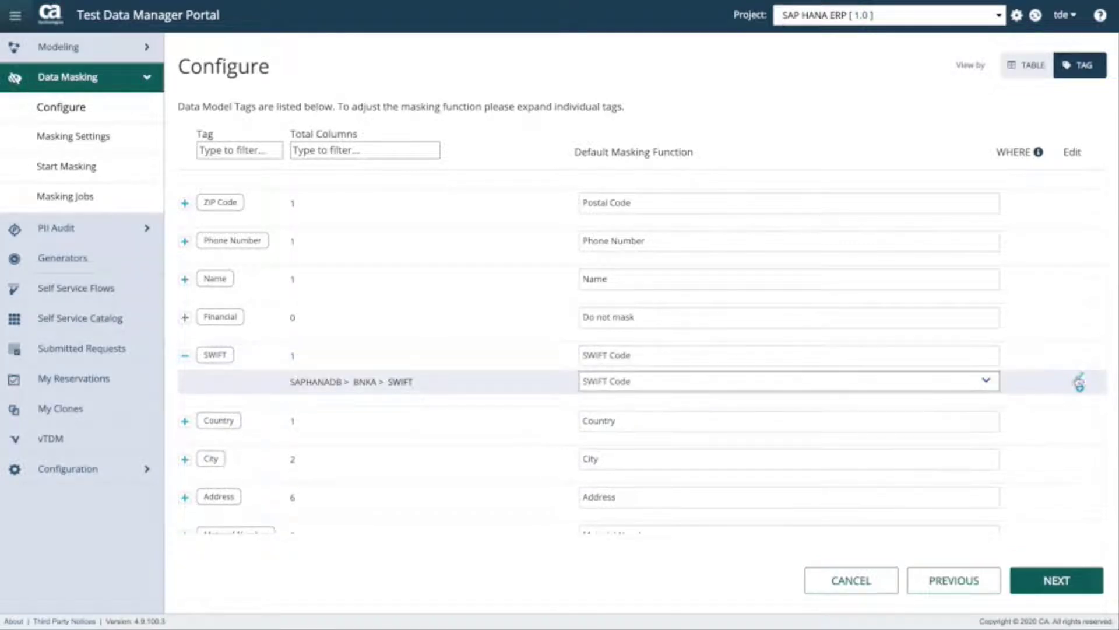
pyautogui.click(1080, 376)
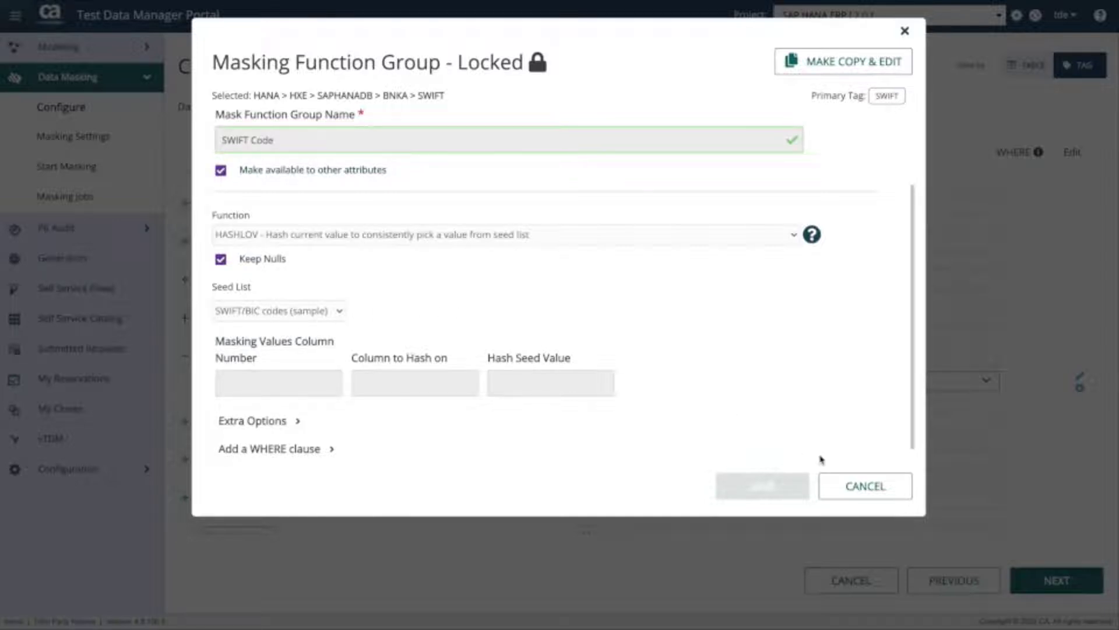
pyautogui.click(865, 486)
pyautogui.scroll(2, 850, 324)
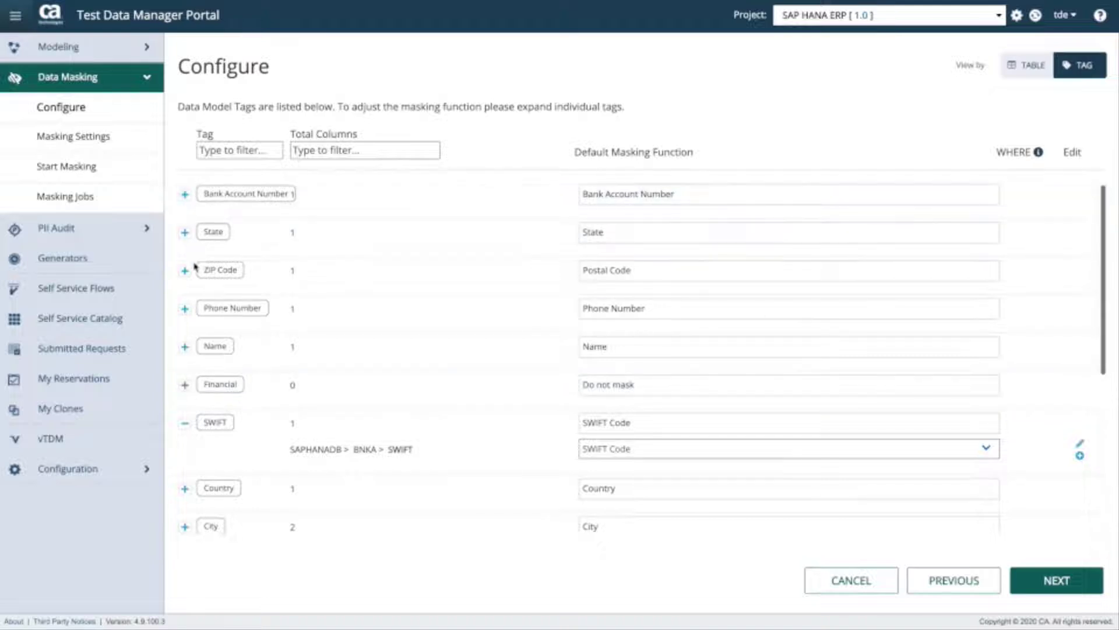
pyautogui.click(187, 427)
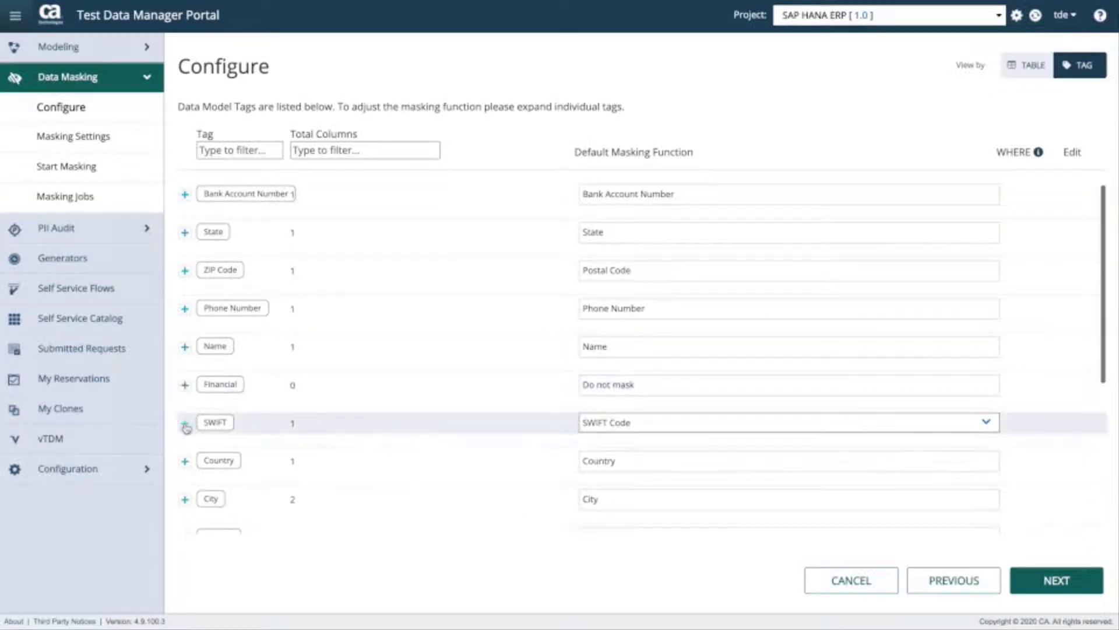
# Step: List the data model by table and review the tags and masking functions of the LFA1 table's columns
pyautogui.scroll(-5, 489, 507)
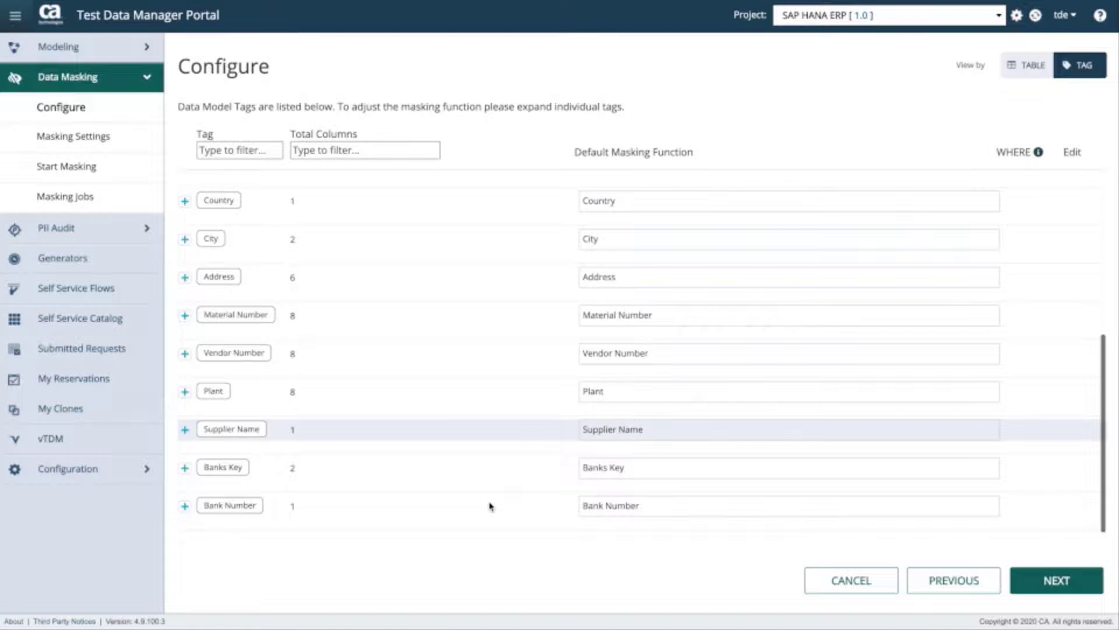
pyautogui.click(1031, 69)
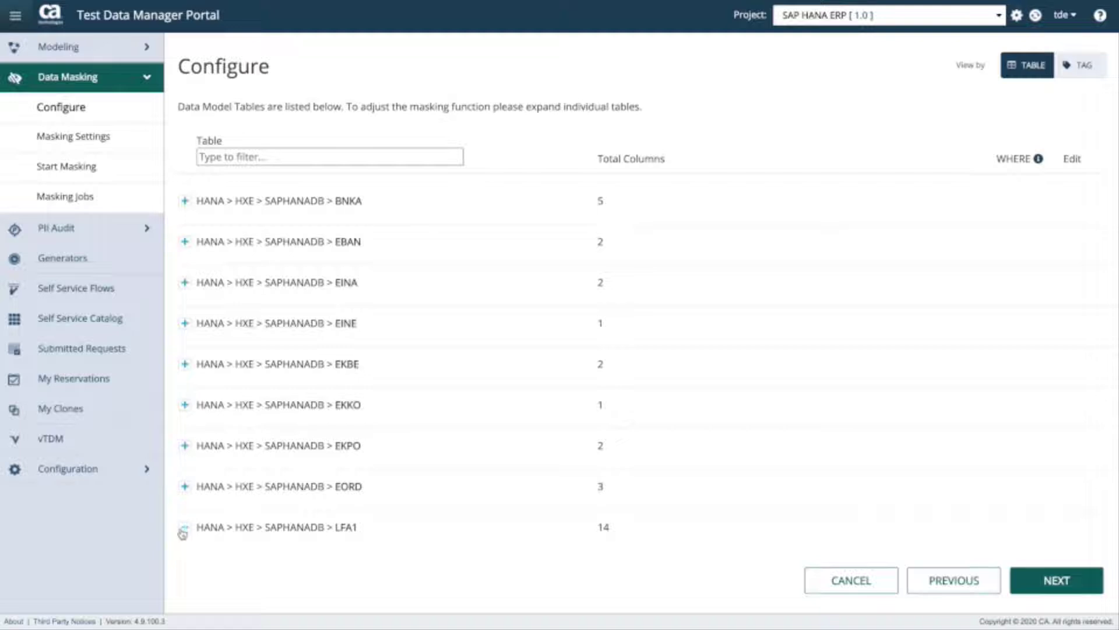
pyautogui.scroll(-3, 361, 520)
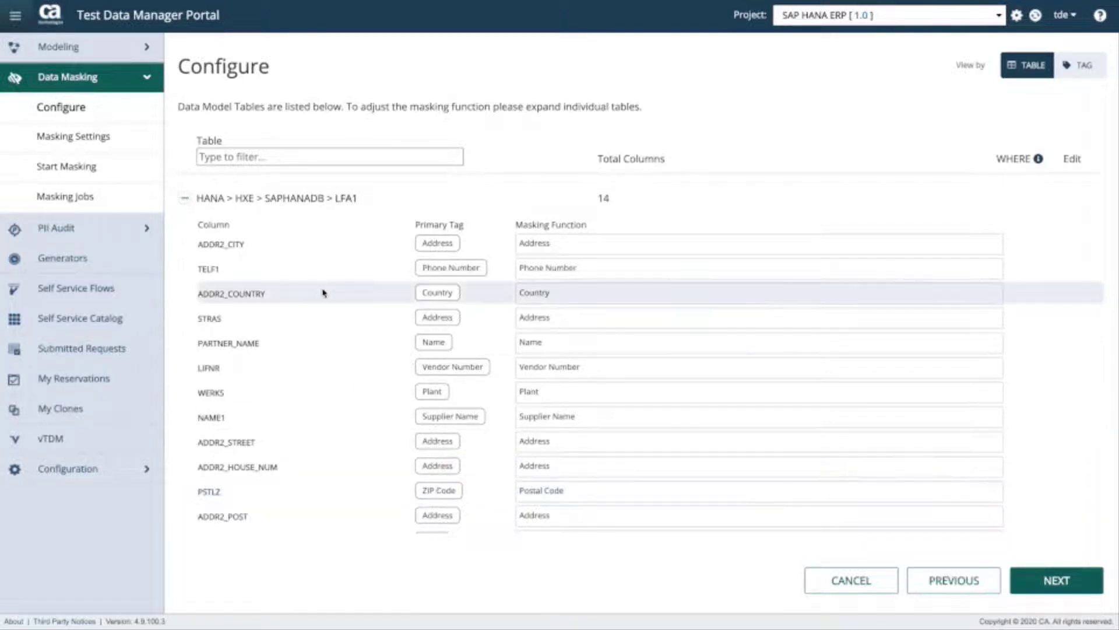
pyautogui.click(185, 198)
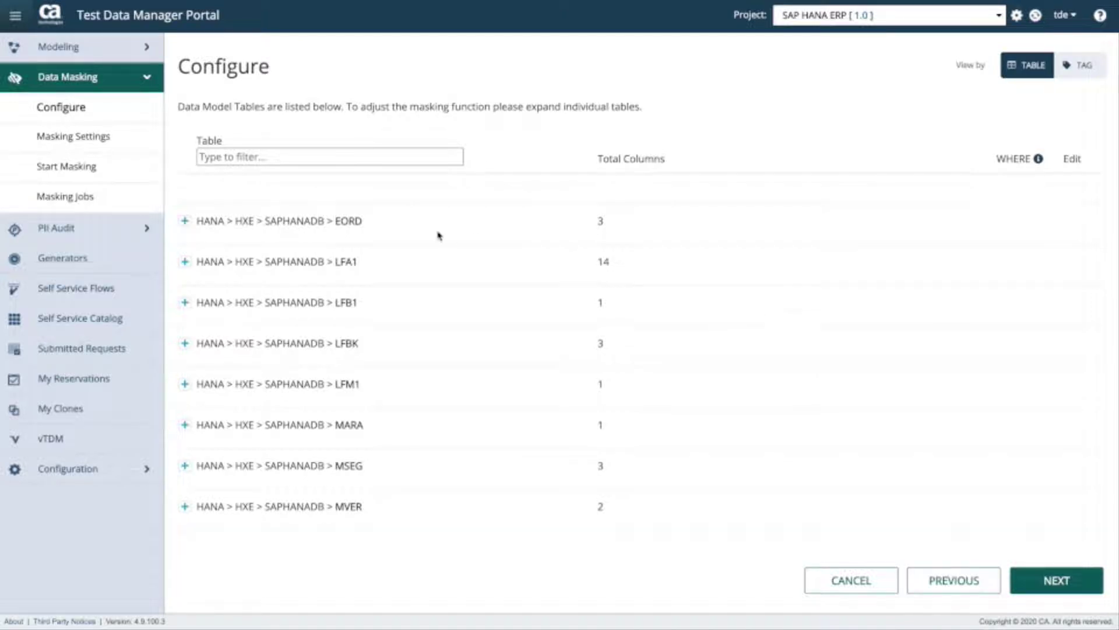
pyautogui.scroll(3, 438, 235)
pyautogui.scroll(1, 438, 234)
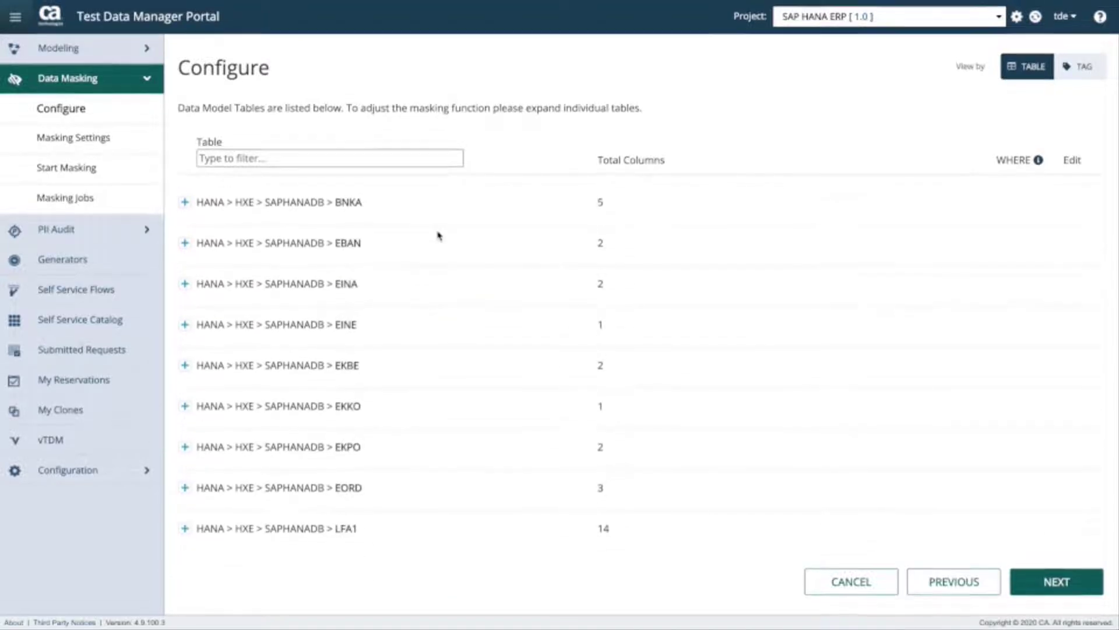
# Step: Keep the current masking settings and immediately run a masking job on the whole Test environment in preview mode with pre-masked samples
pyautogui.click(1059, 583)
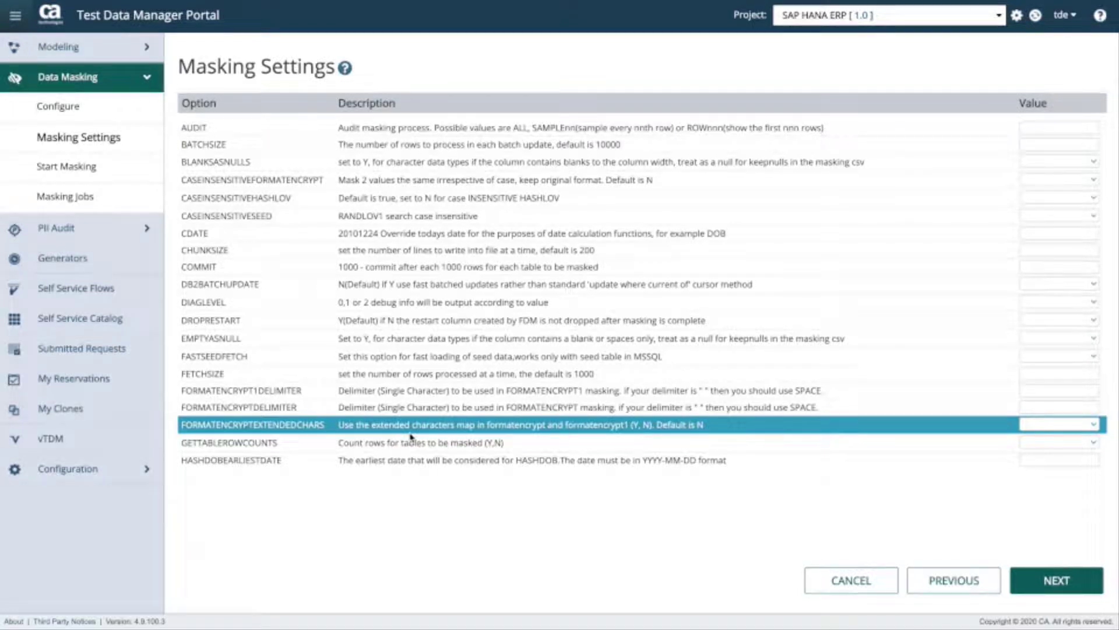
pyautogui.click(1062, 589)
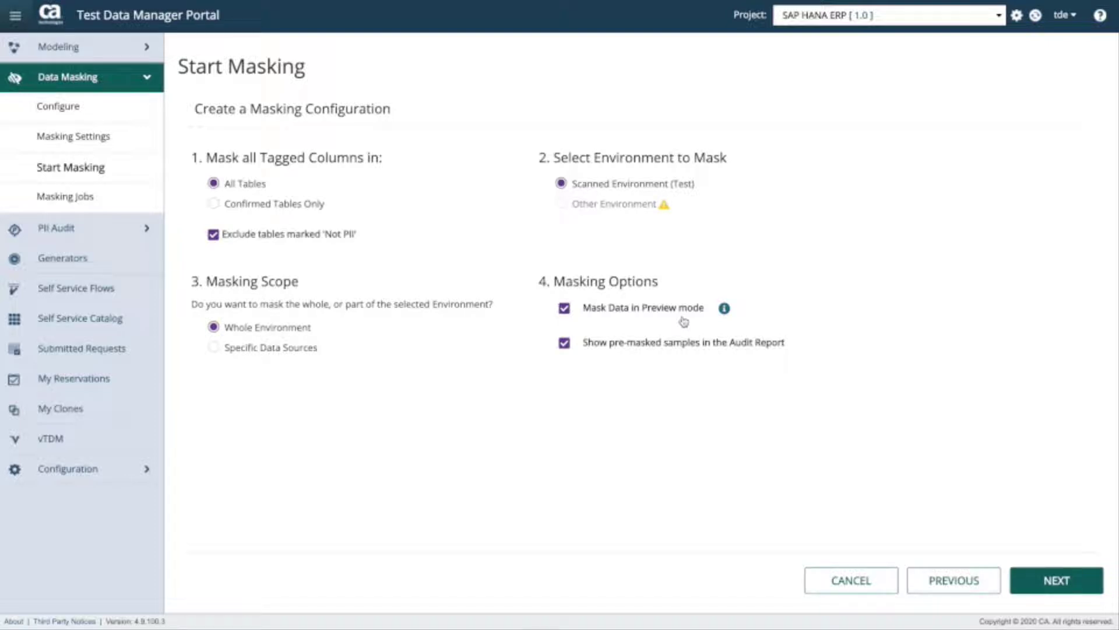
pyautogui.click(1056, 580)
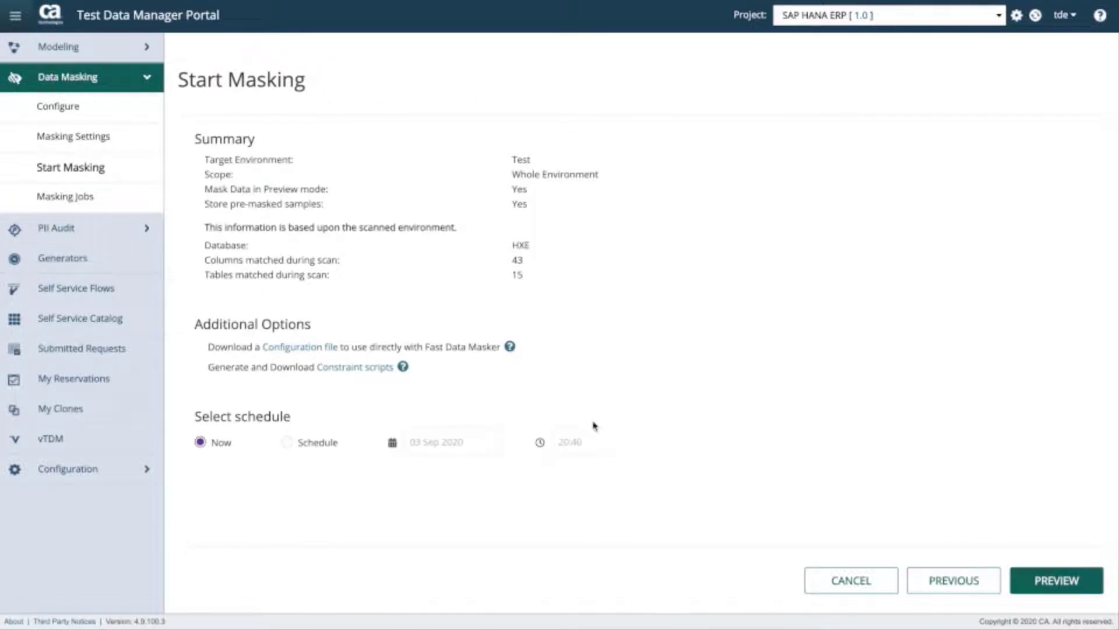
pyautogui.click(1077, 583)
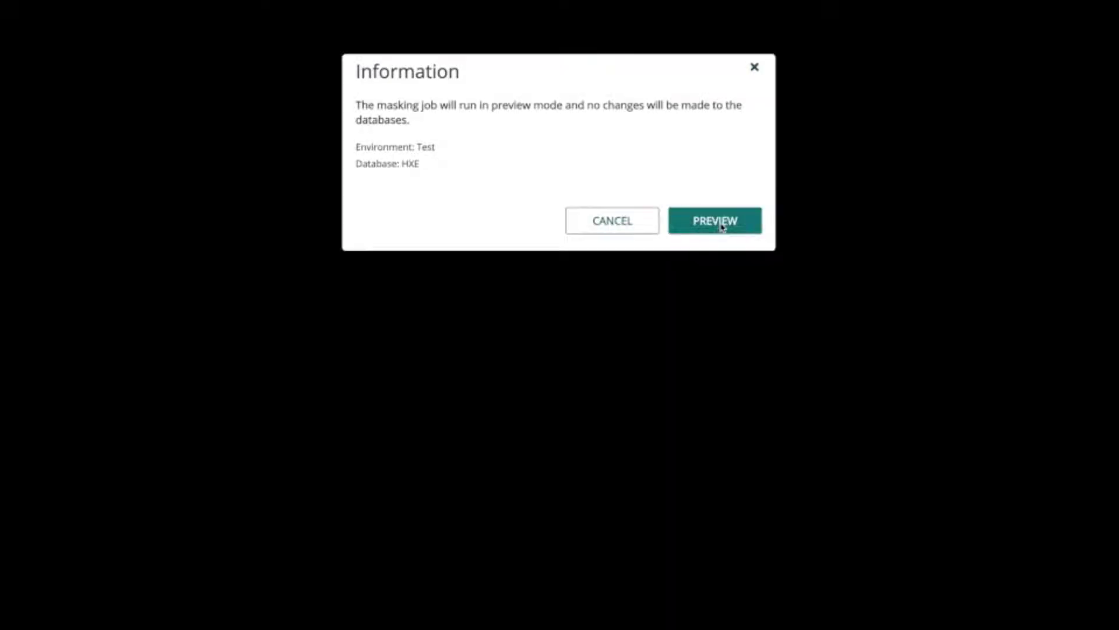
pyautogui.click(725, 222)
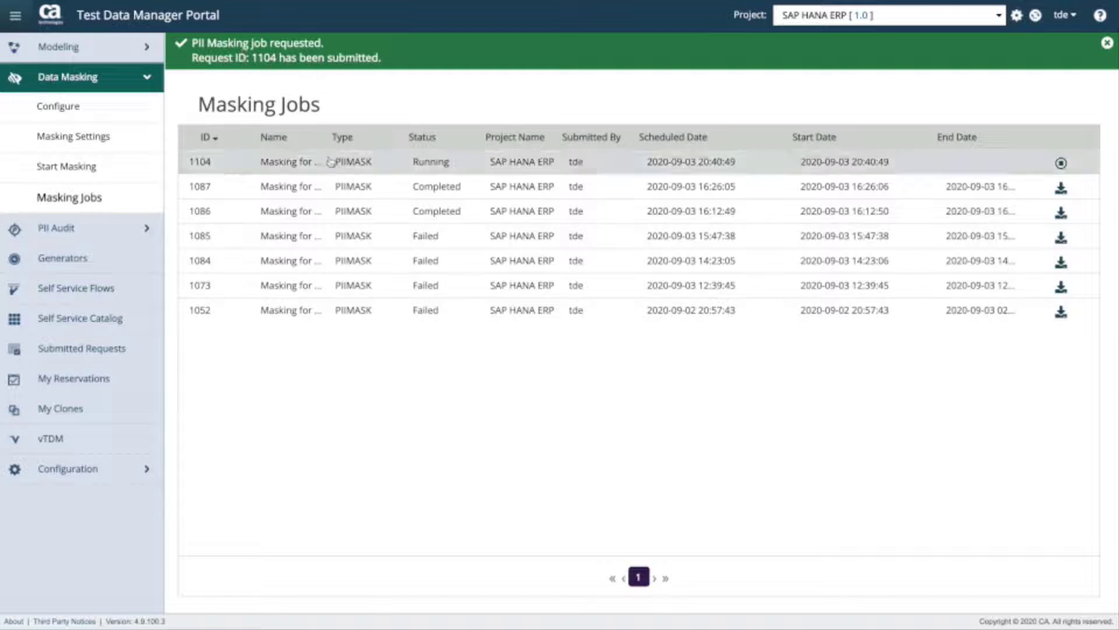
# Step: Check the new masking job's details, and download and open the audit archive of the most recent completed job
pyautogui.click(431, 164)
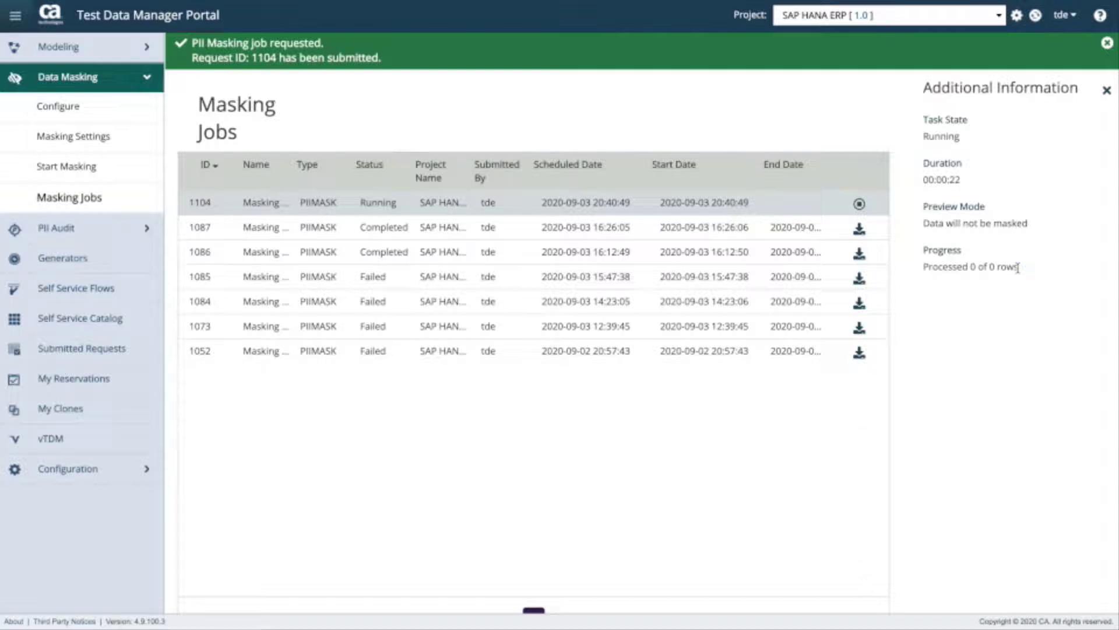
pyautogui.click(604, 228)
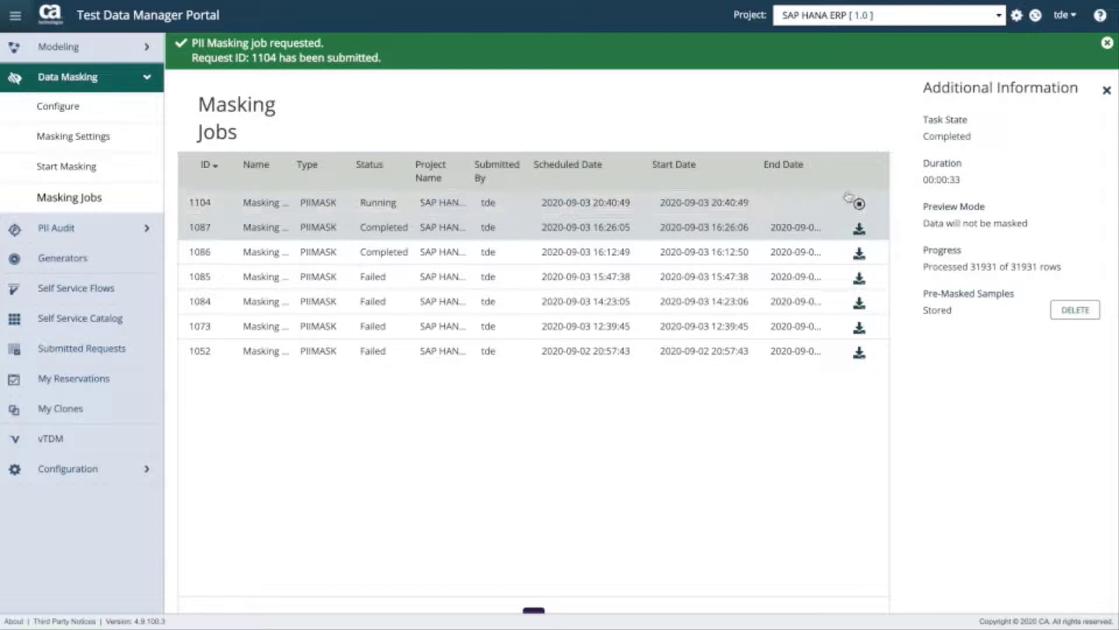
pyautogui.click(859, 228)
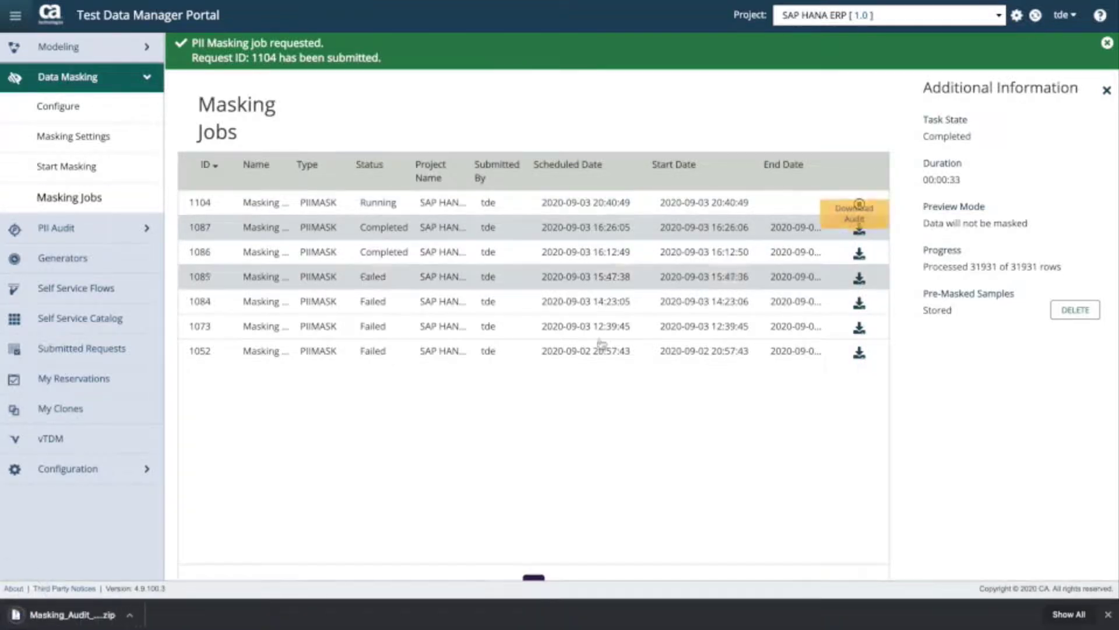
pyautogui.click(135, 616)
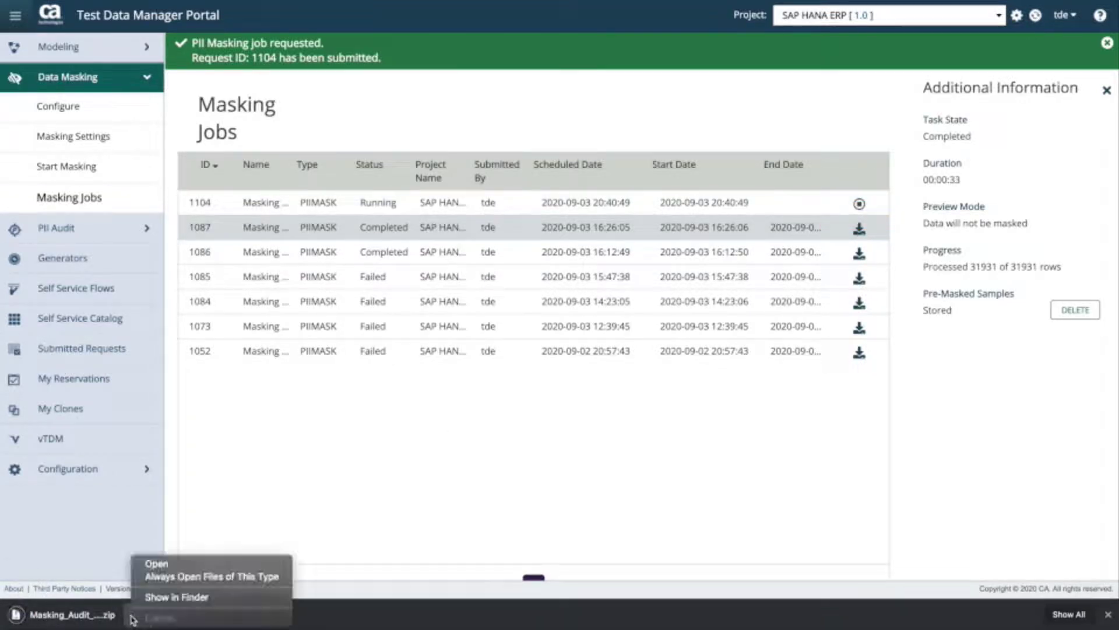
pyautogui.click(156, 563)
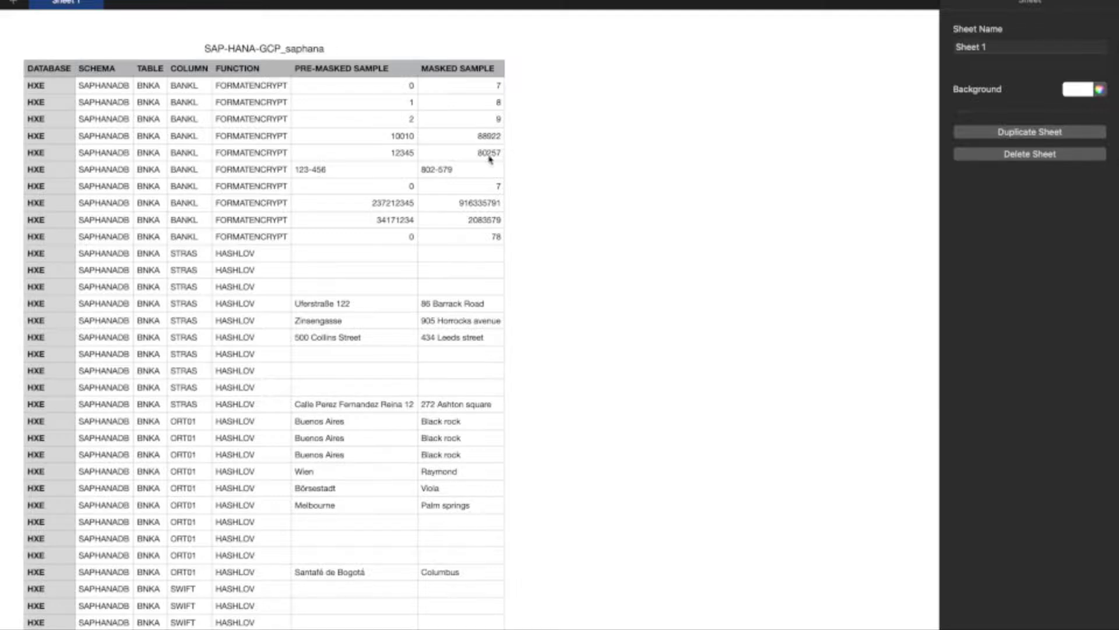
# Step: Compare the pre-masked and masked samples for the BNKA table's BANKL, STRAS, ORT01, SWIFT and BNKLZ columns in the audit report
pyautogui.scroll(-3, 463, 201)
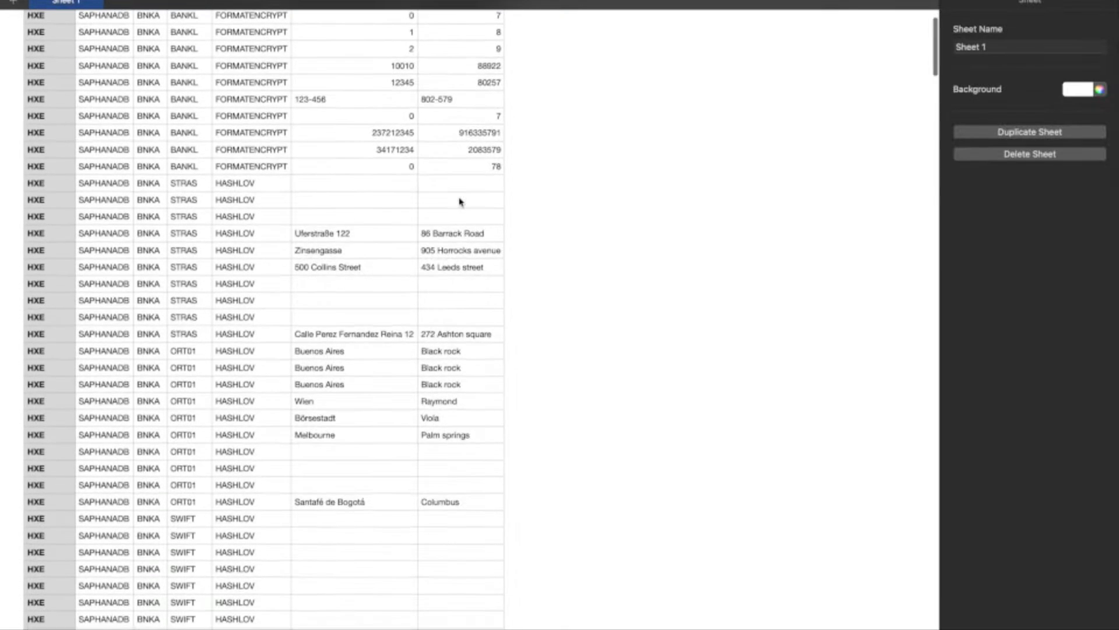
pyautogui.scroll(-1, 303, 178)
pyautogui.scroll(-9, 302, 177)
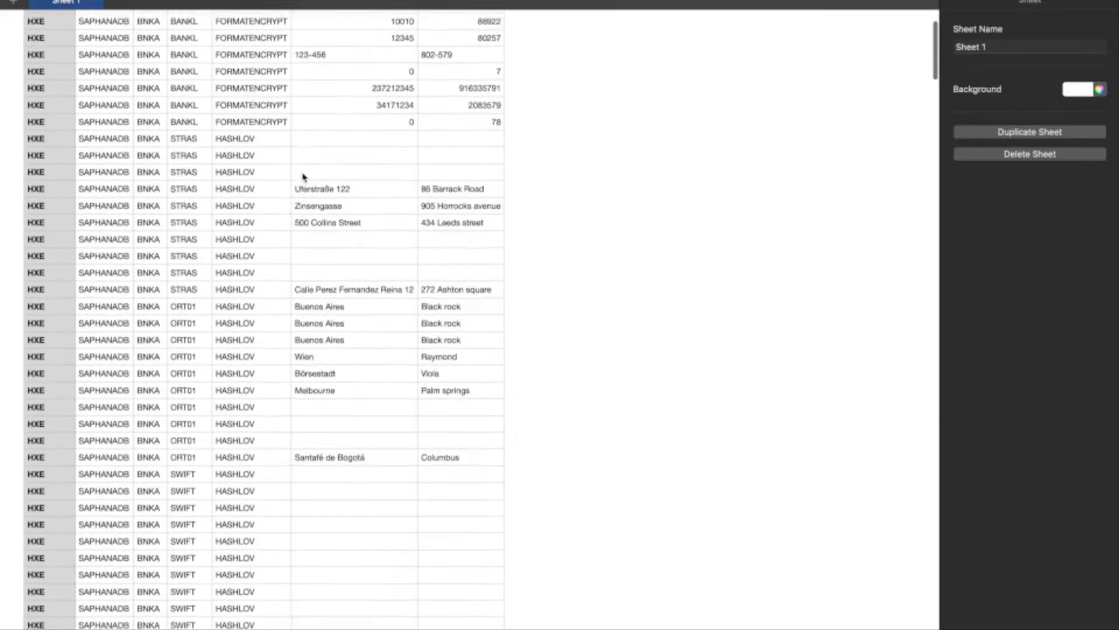
pyautogui.scroll(-4, 303, 177)
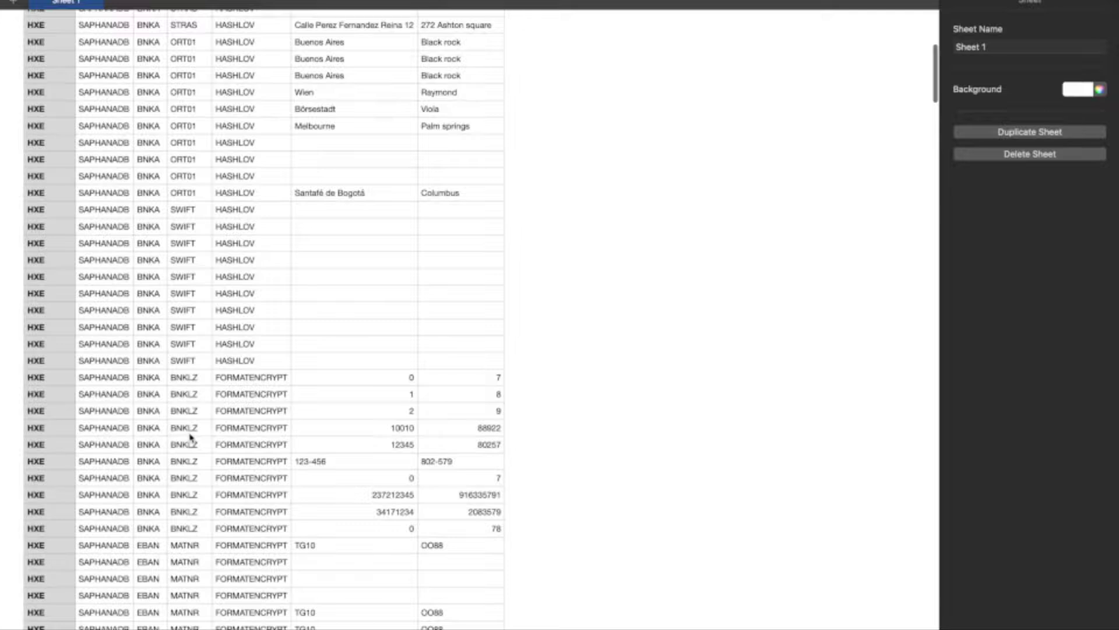
pyautogui.scroll(16, 217, 436)
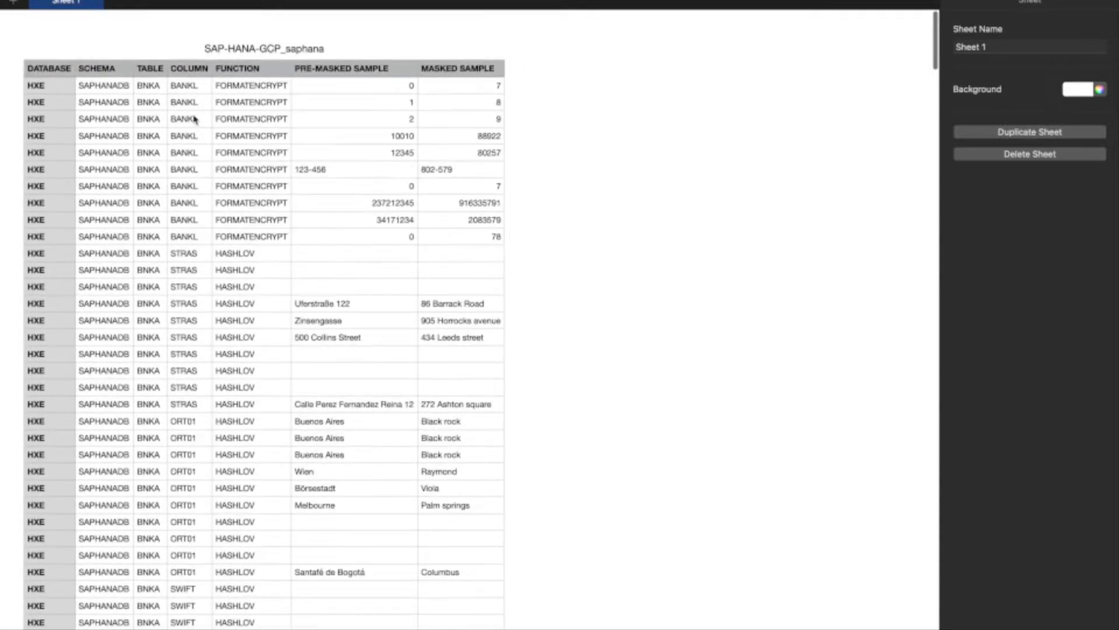
pyautogui.scroll(-5, 202, 194)
pyautogui.scroll(-13, 203, 194)
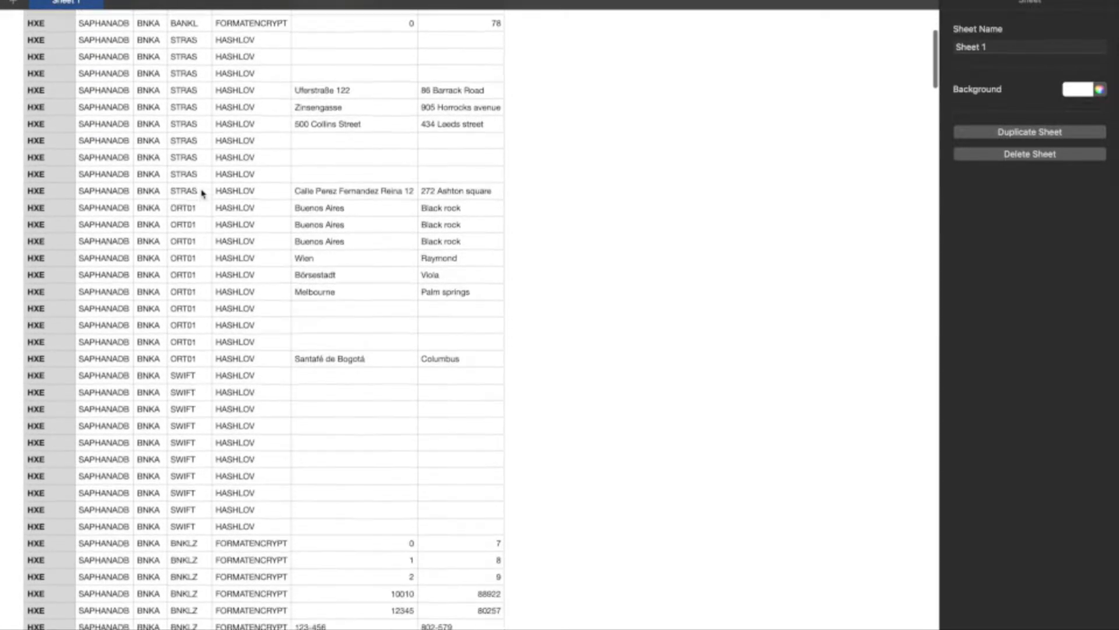
pyautogui.scroll(-10, 203, 194)
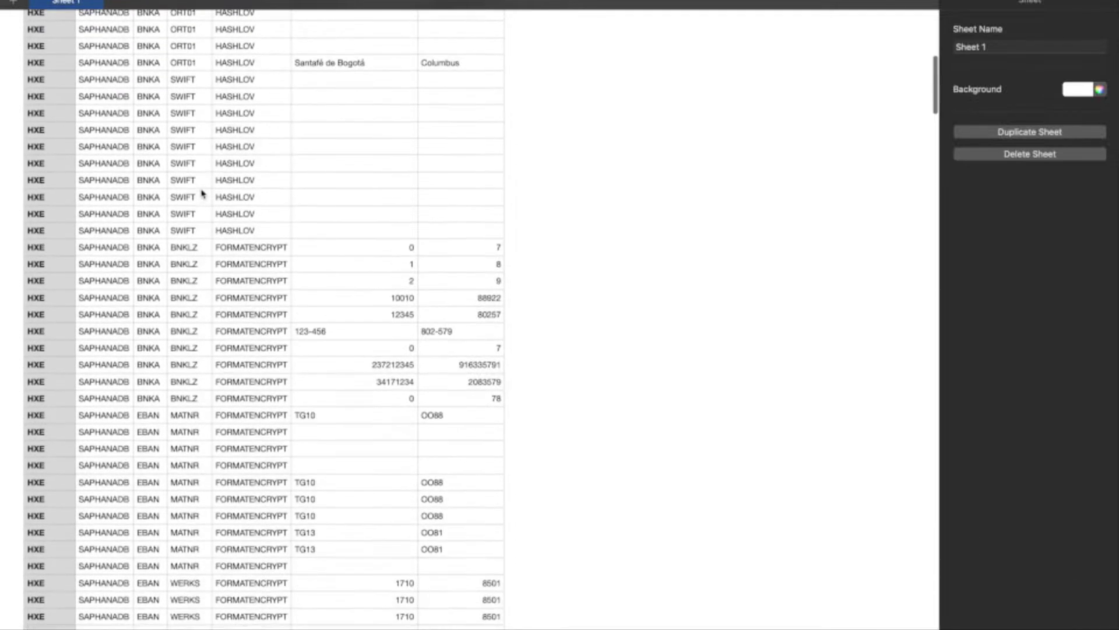
# Step: Compare how the MATNR, WERKS and LIFNR samples are masked across the EBAN and EINA tables
pyautogui.scroll(-4, 202, 194)
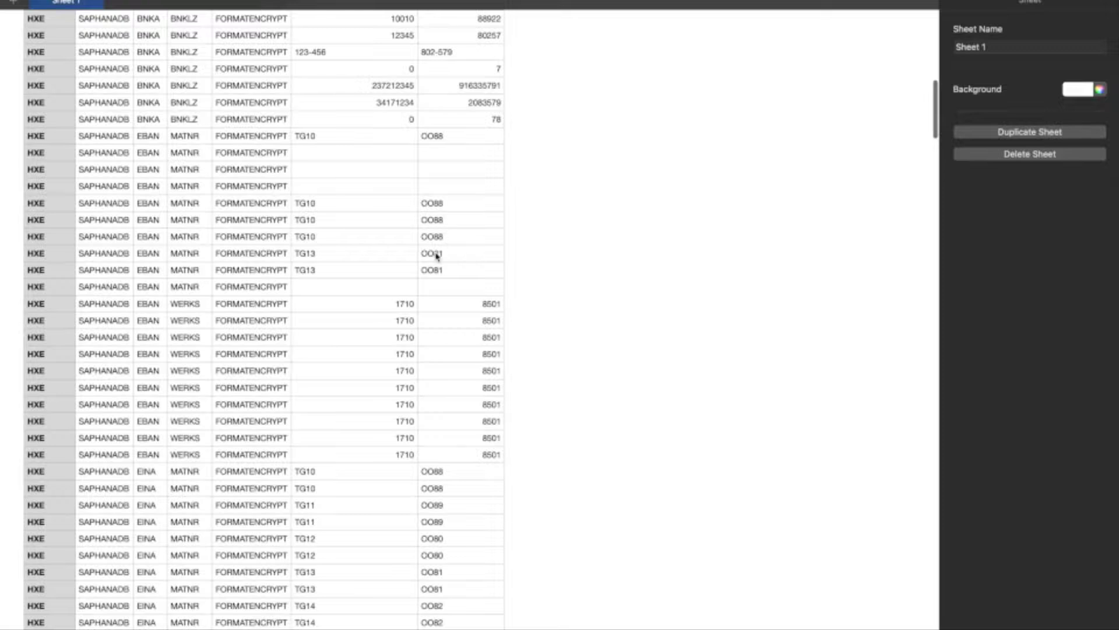
pyautogui.scroll(-3, 441, 245)
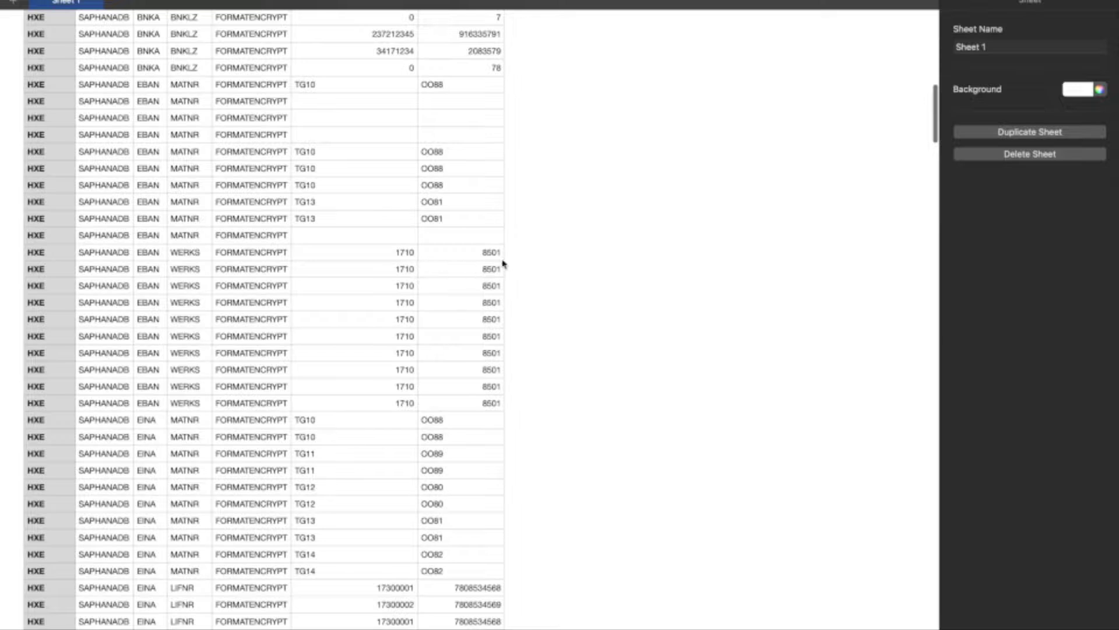
pyautogui.scroll(-8, 481, 318)
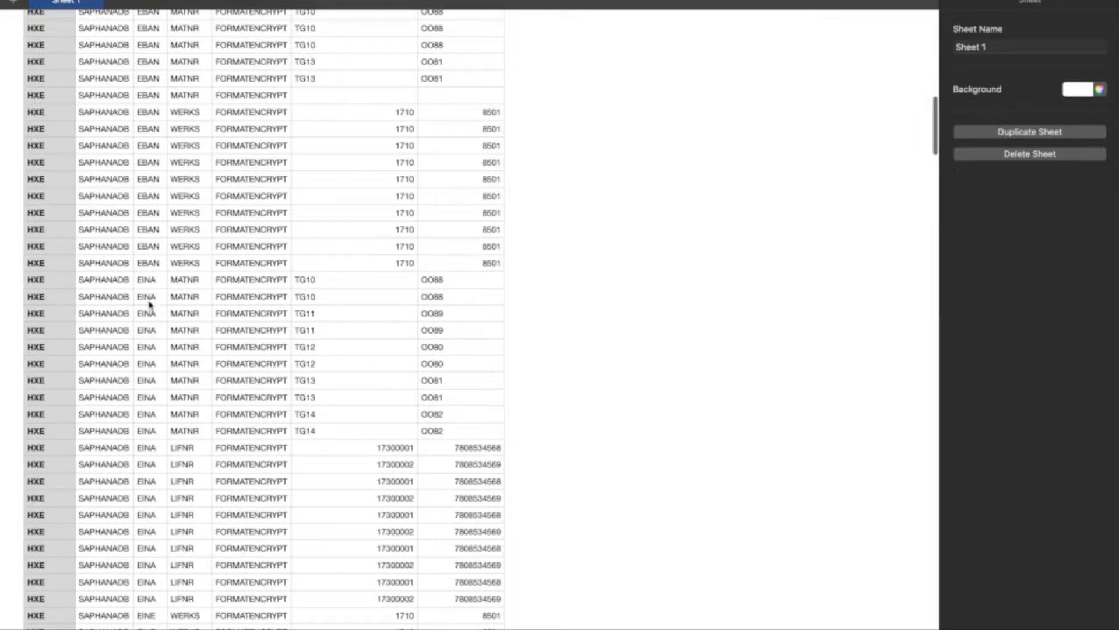
pyautogui.scroll(1, 155, 311)
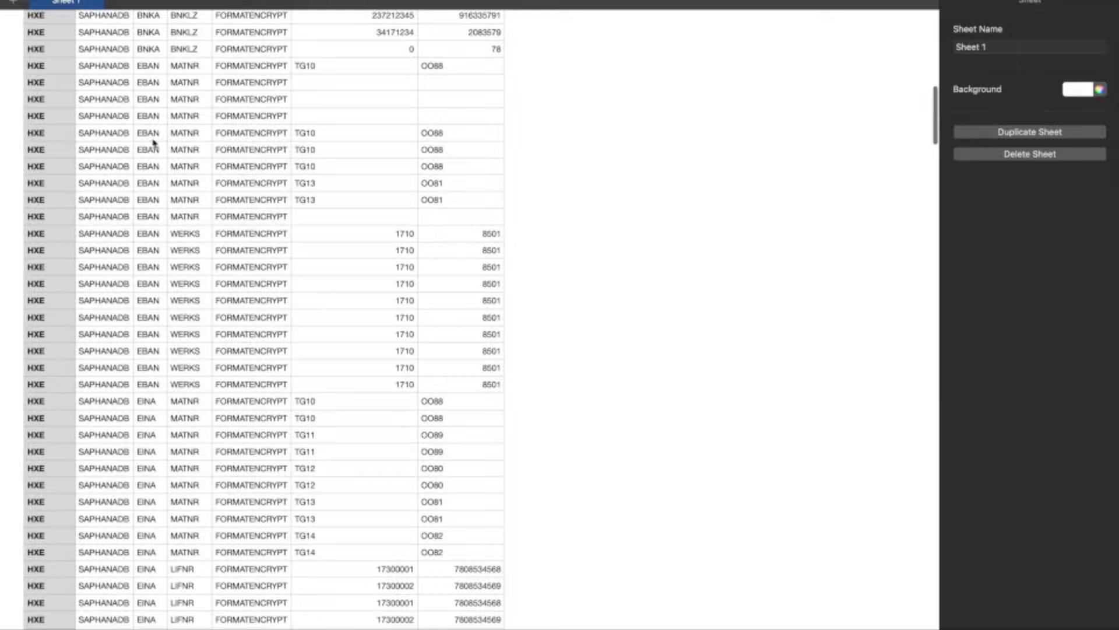
pyautogui.scroll(5, 154, 142)
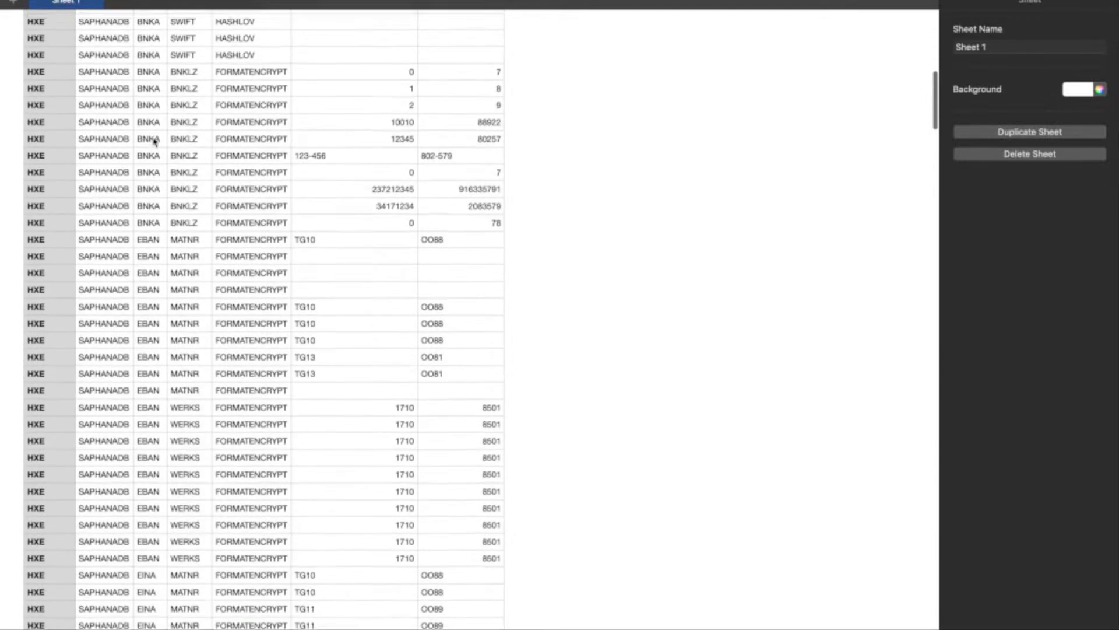
pyautogui.scroll(-5, 184, 232)
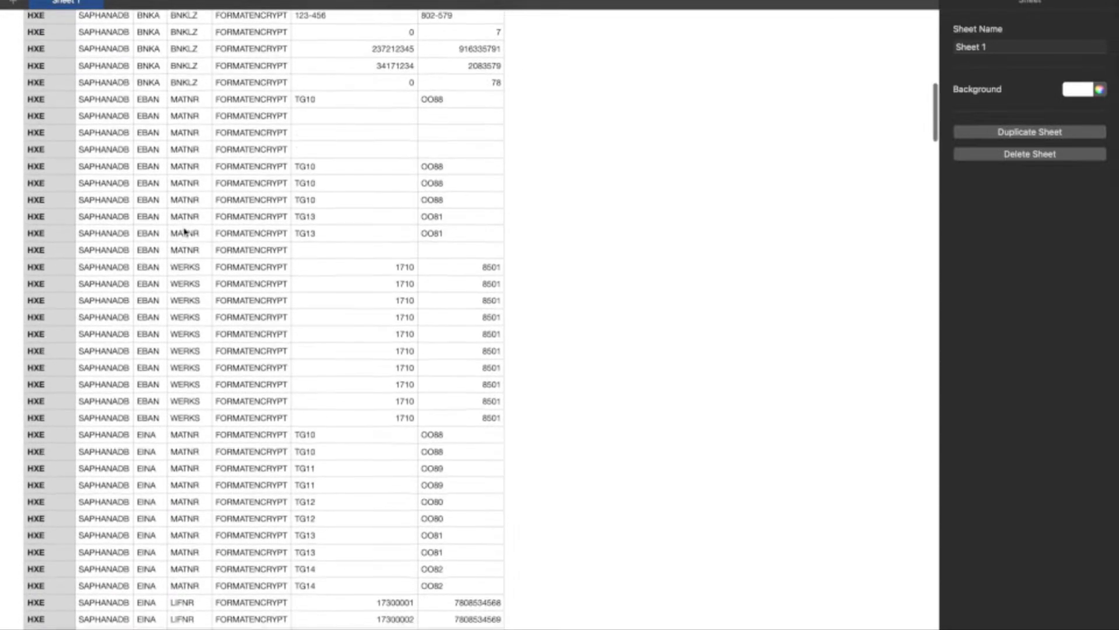
pyautogui.scroll(-4, 185, 232)
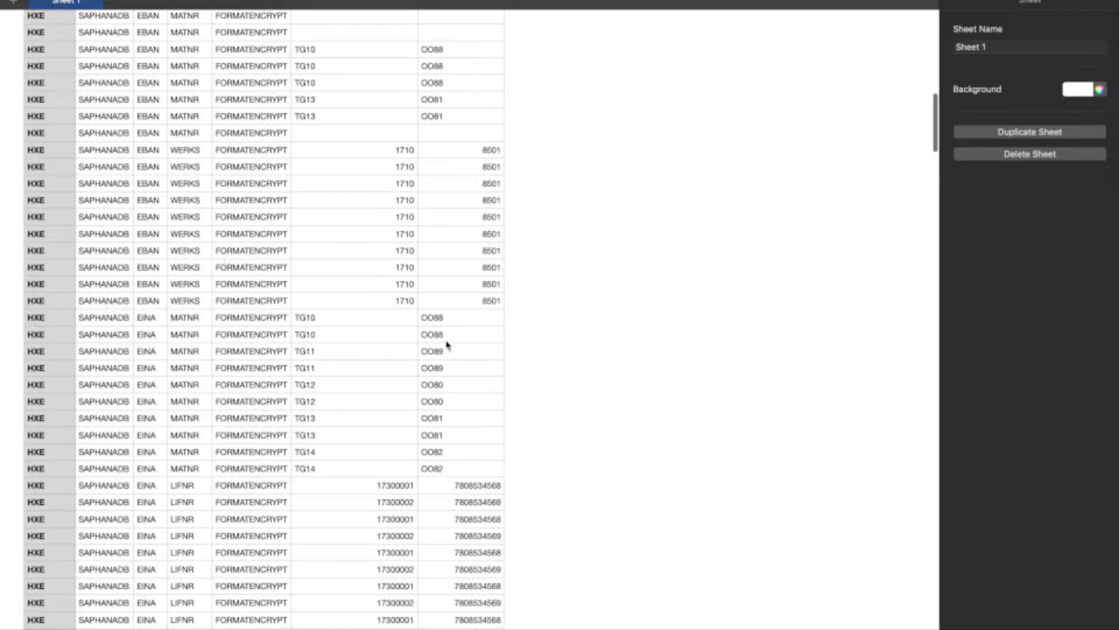
pyautogui.scroll(-7, 448, 346)
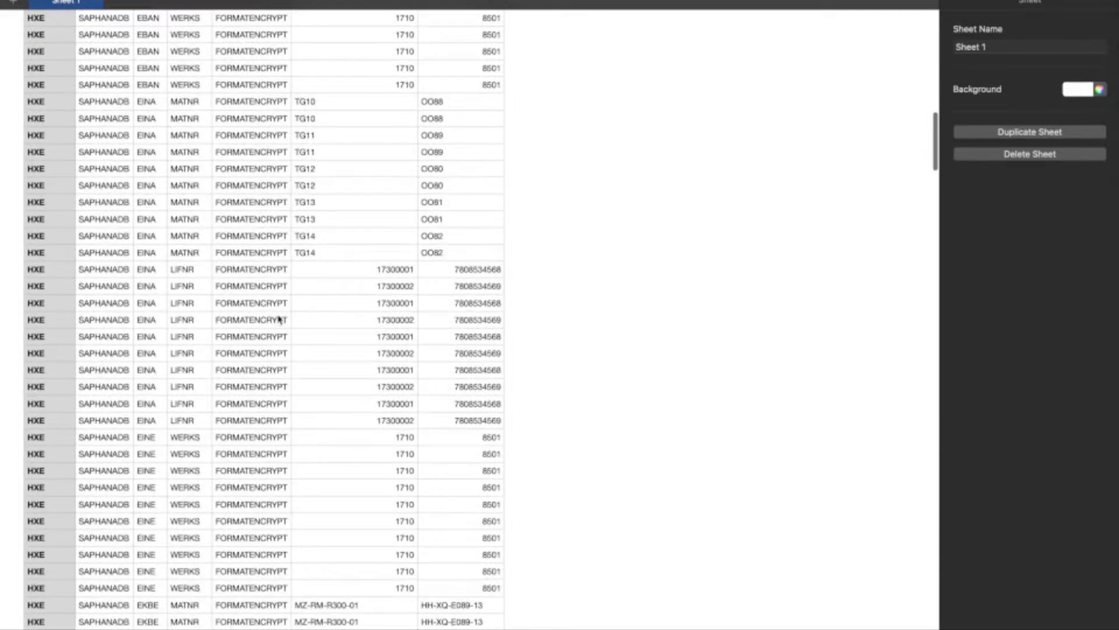
pyautogui.scroll(-1, 410, 387)
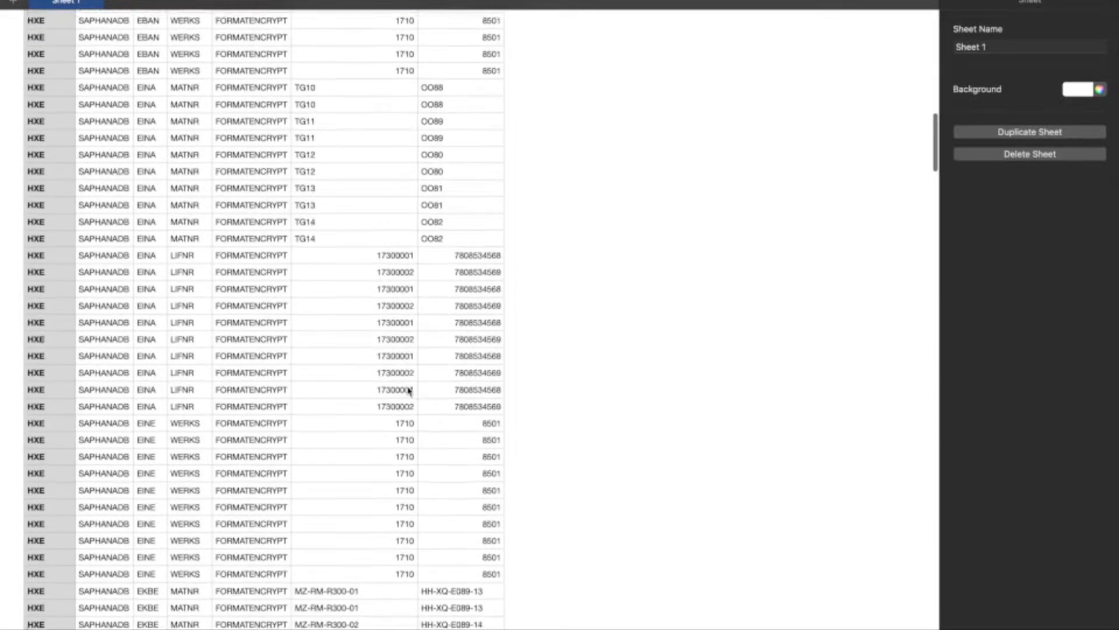
# Step: Review the masked samples for the EINE, EKBE, EKKO, EKPO, EORD and LFA1 tables against their original values
pyautogui.scroll(-5, 410, 390)
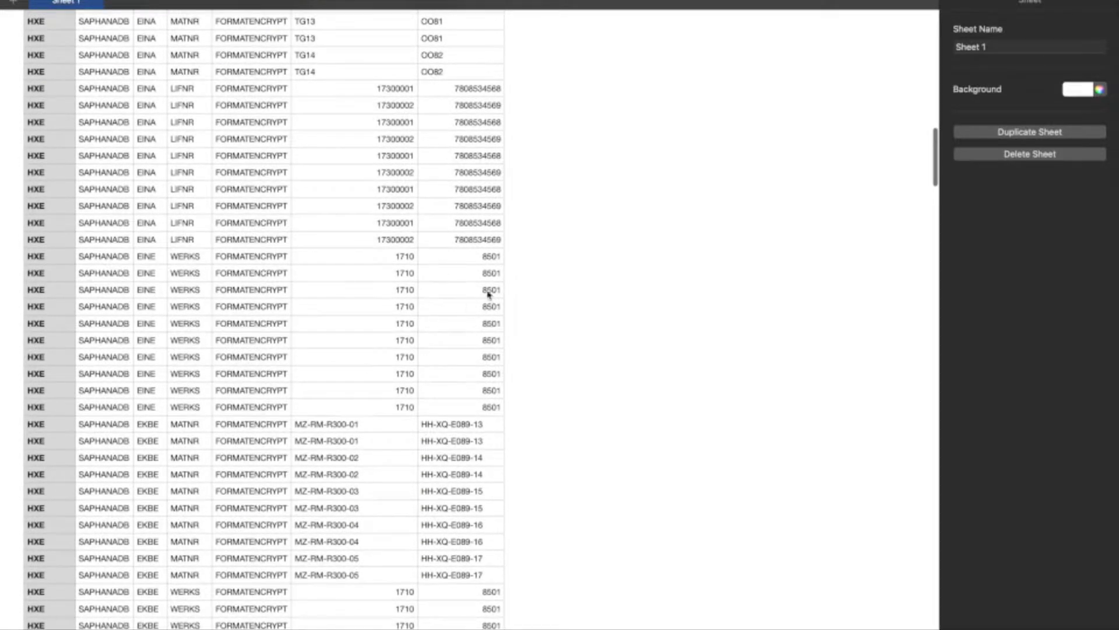
pyautogui.scroll(-5, 467, 423)
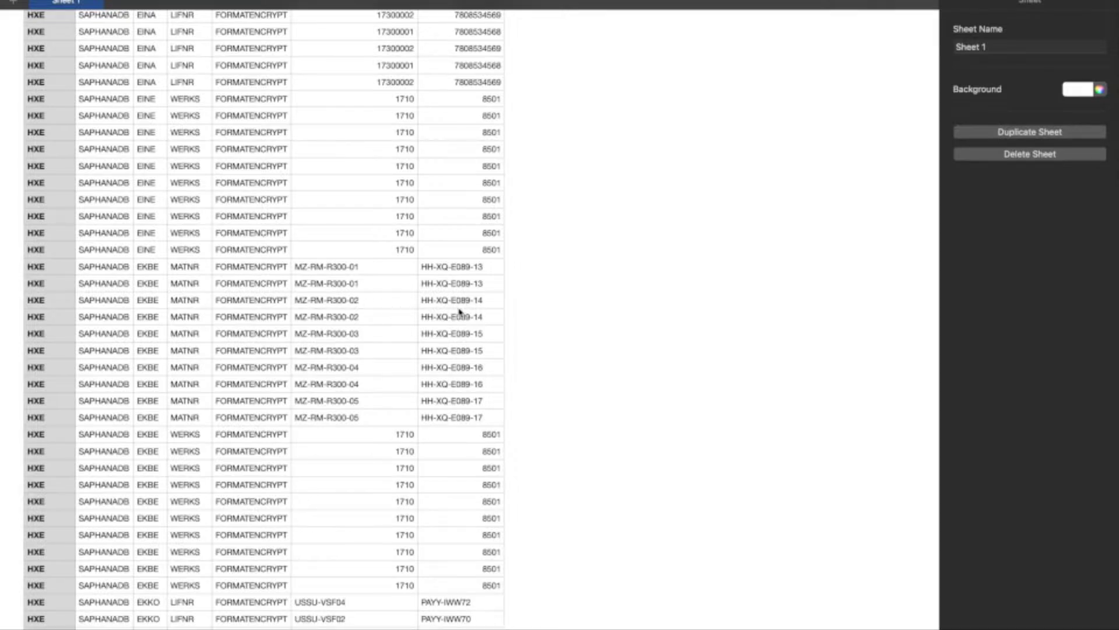
pyautogui.scroll(-3, 481, 309)
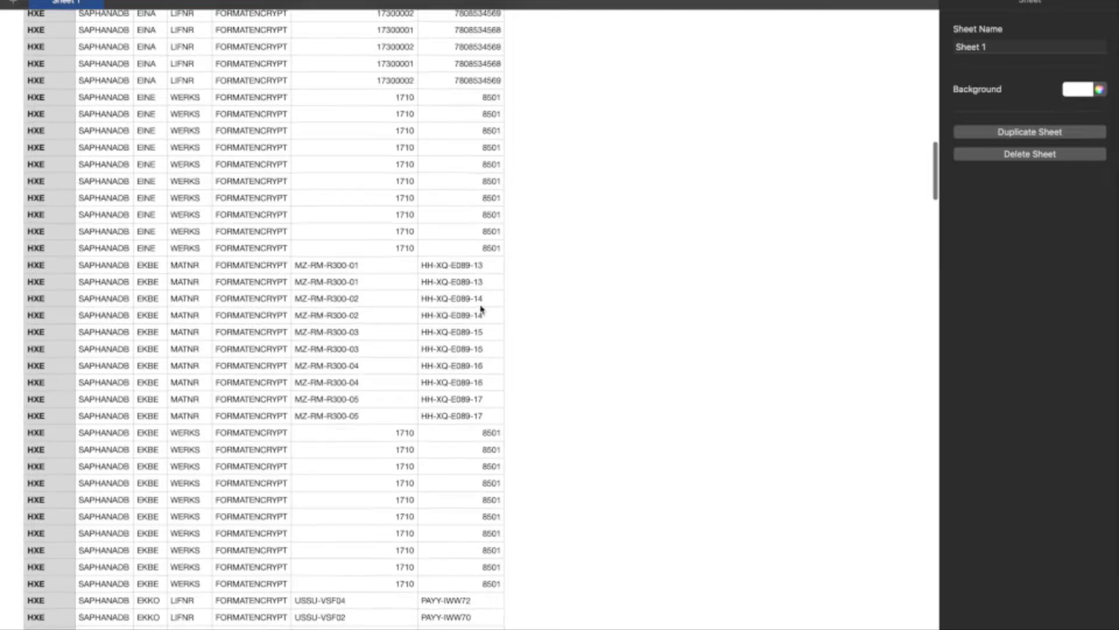
pyautogui.scroll(-8, 482, 309)
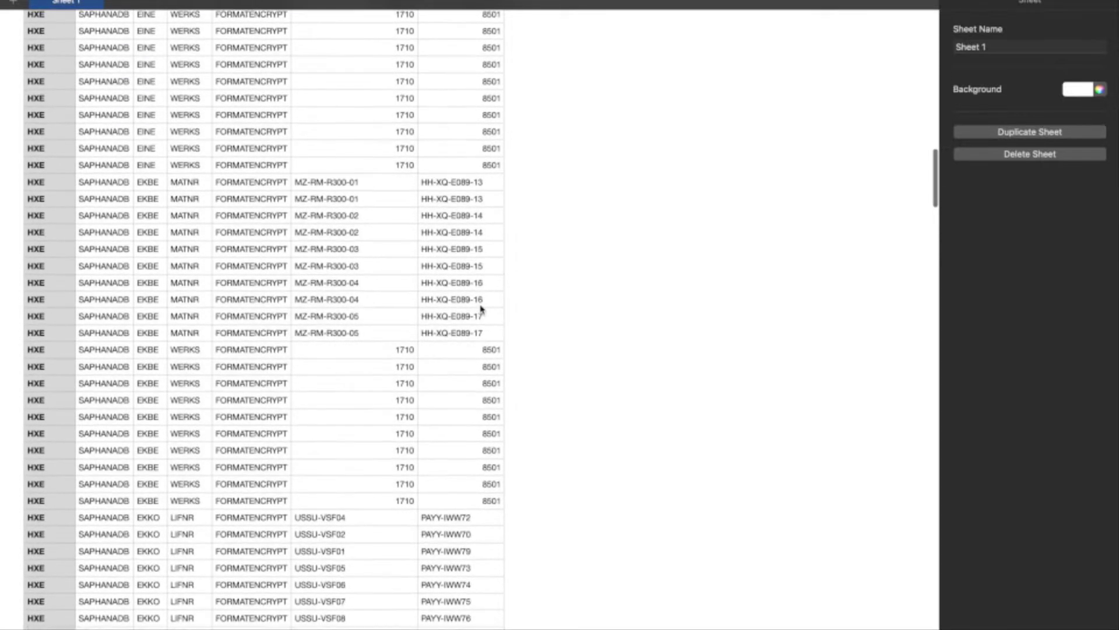
pyautogui.scroll(-5, 482, 309)
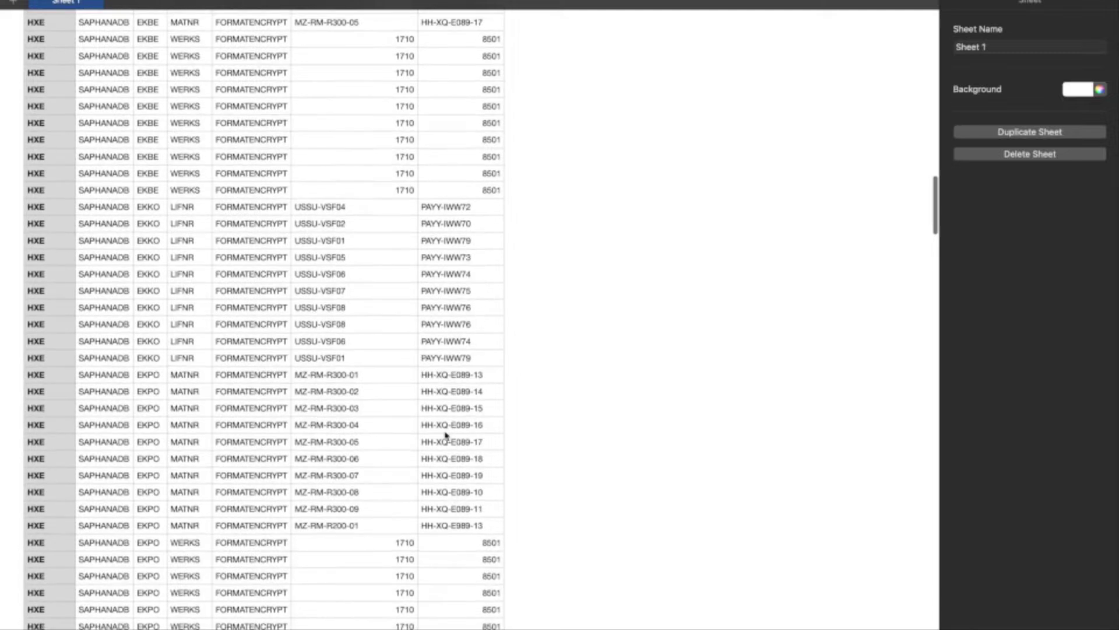
pyautogui.scroll(-14, 446, 434)
pyautogui.scroll(-20, 446, 435)
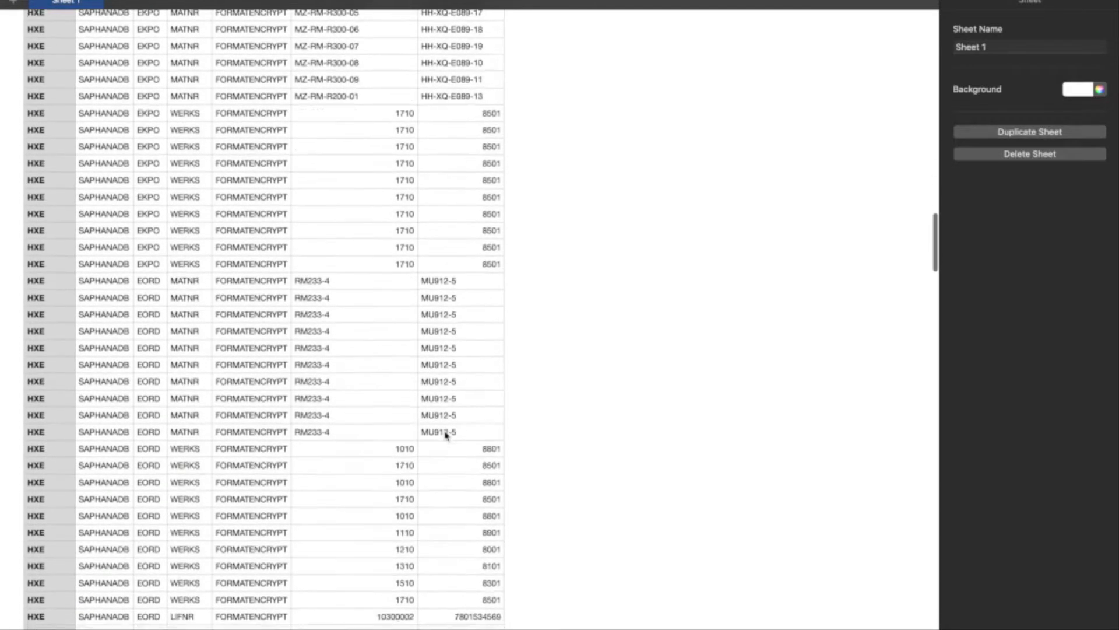
pyautogui.scroll(-20, 446, 436)
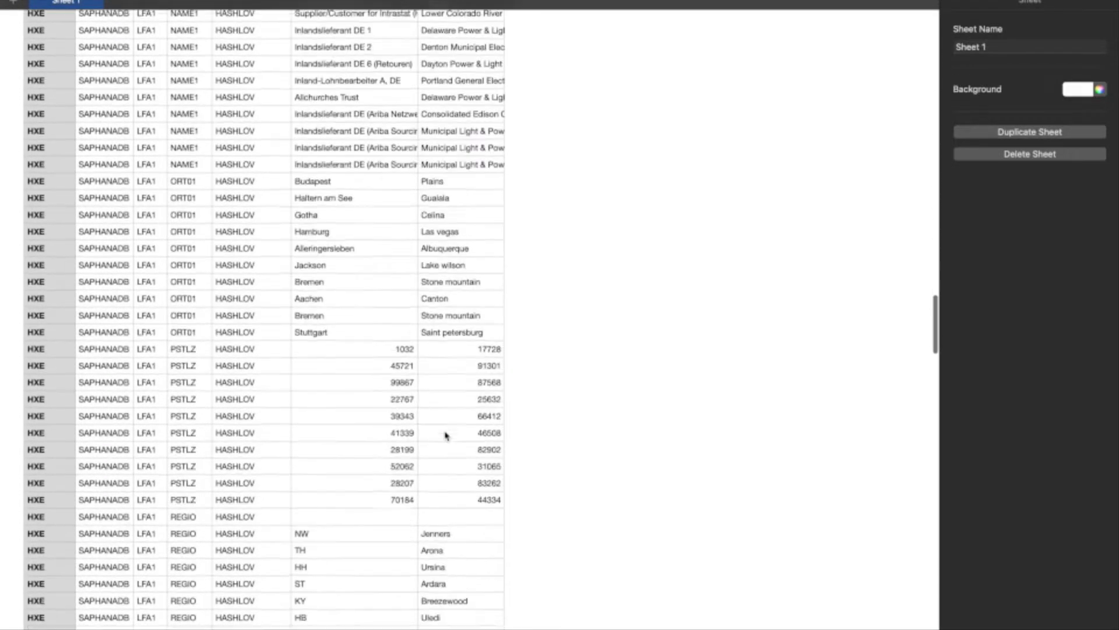
pyautogui.scroll(-20, 446, 436)
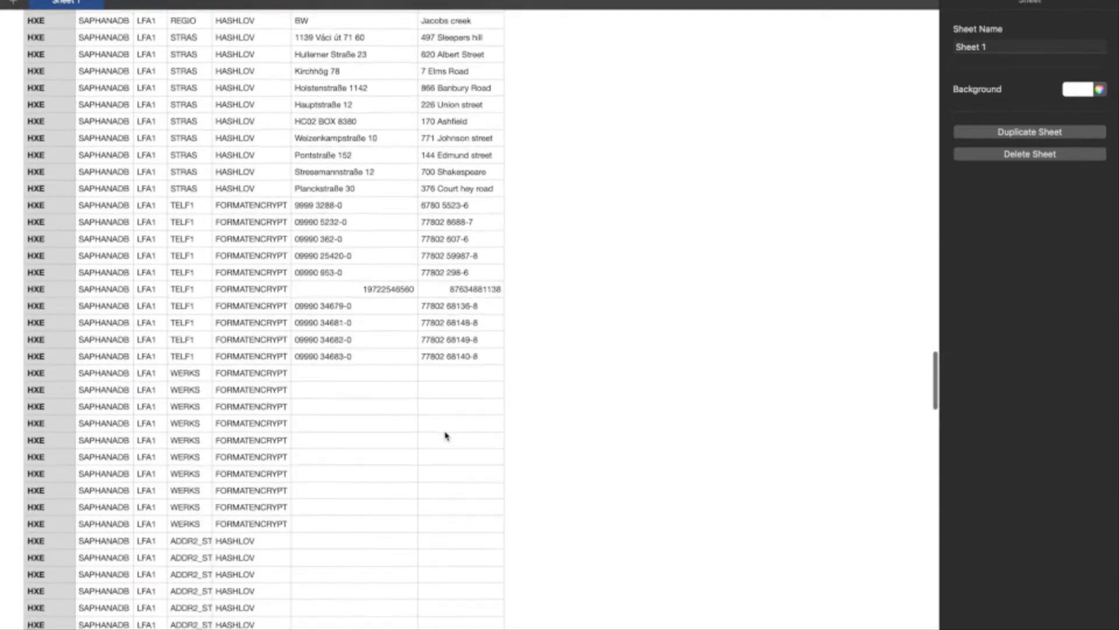
# Step: Examine the masked samples of the LFBK table's BANKL and BANKN columns and the LFM1, MARA and MVER tables
pyautogui.scroll(-9, 446, 435)
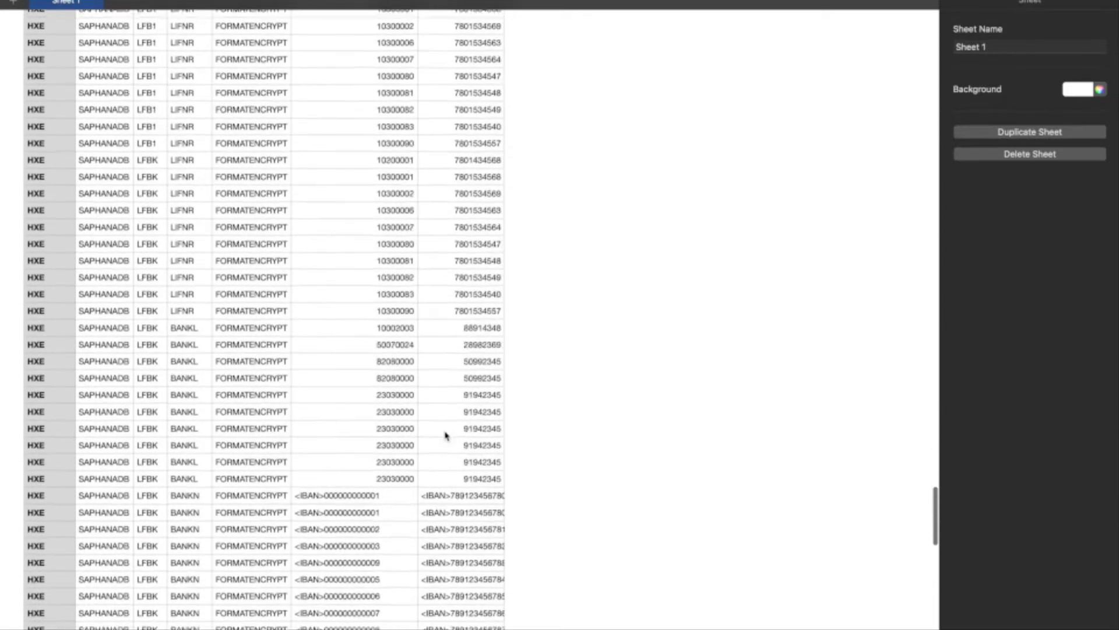
pyautogui.scroll(-5, 446, 435)
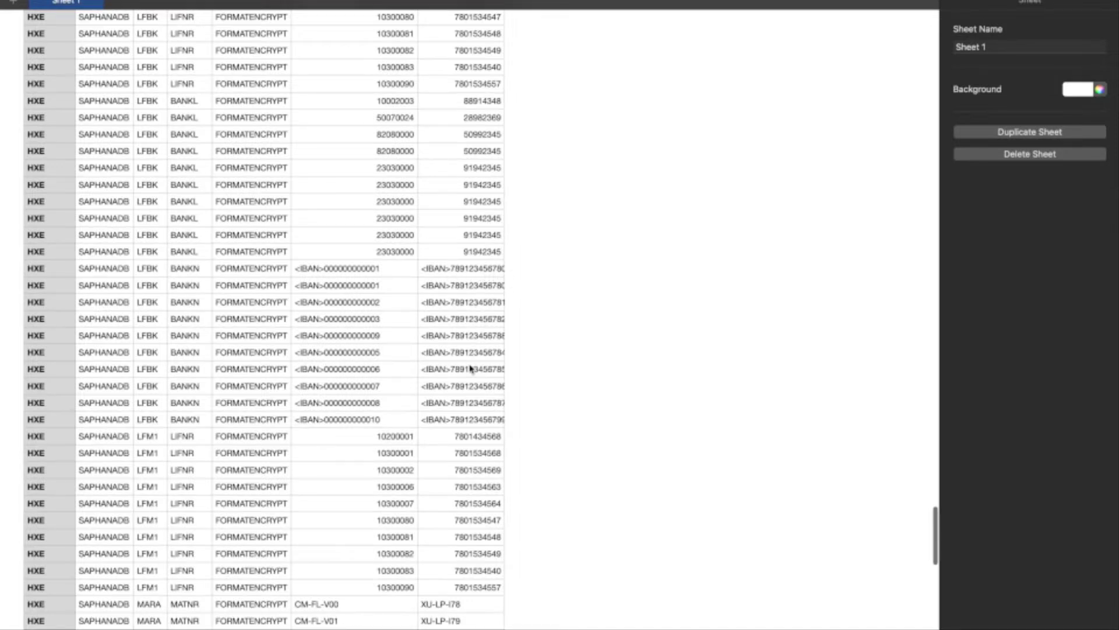
pyautogui.scroll(1, 471, 376)
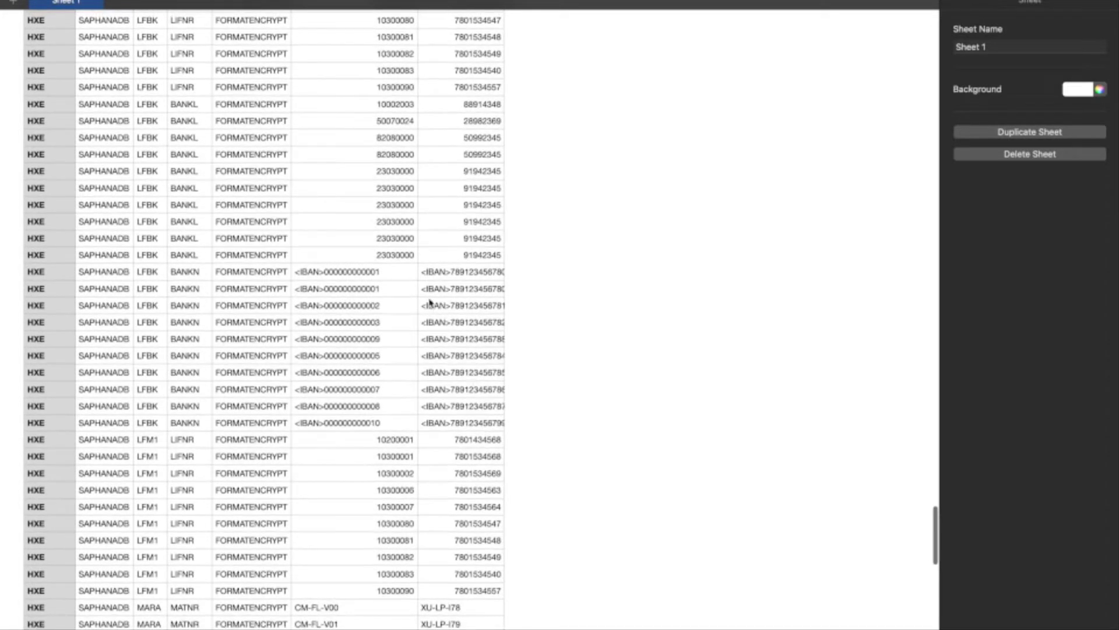
pyautogui.scroll(-10, 452, 429)
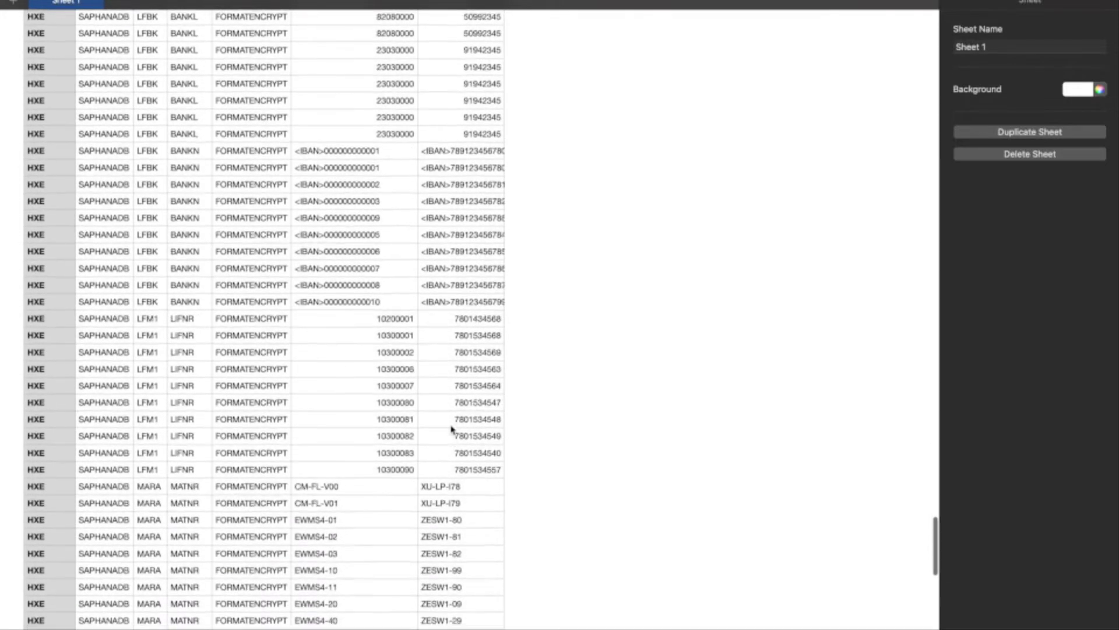
pyautogui.scroll(-15, 452, 429)
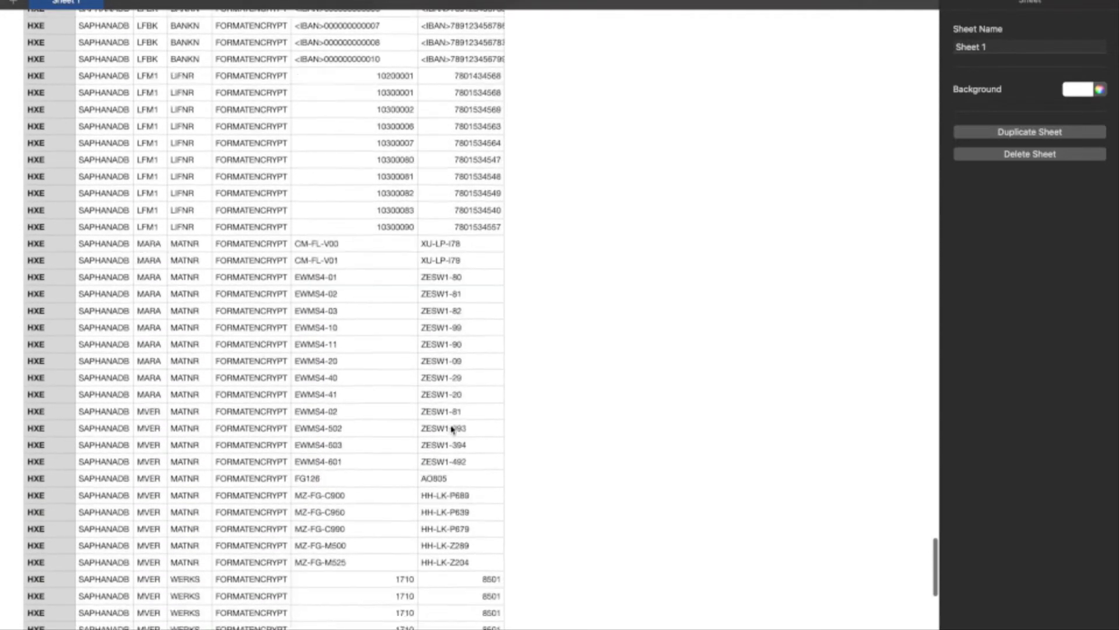
pyautogui.scroll(20, 452, 430)
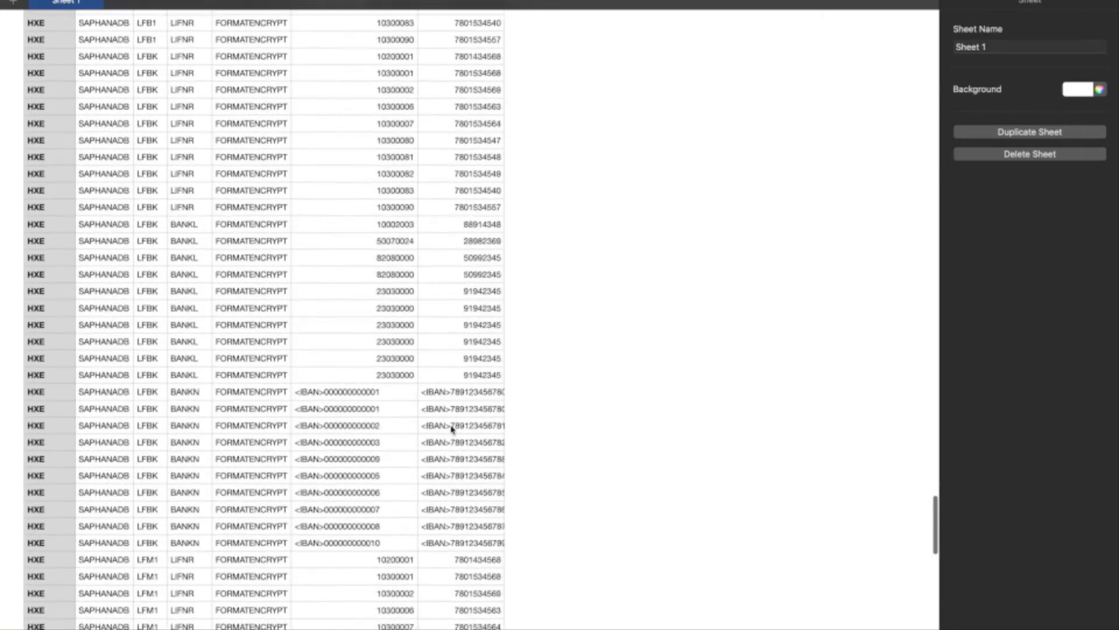